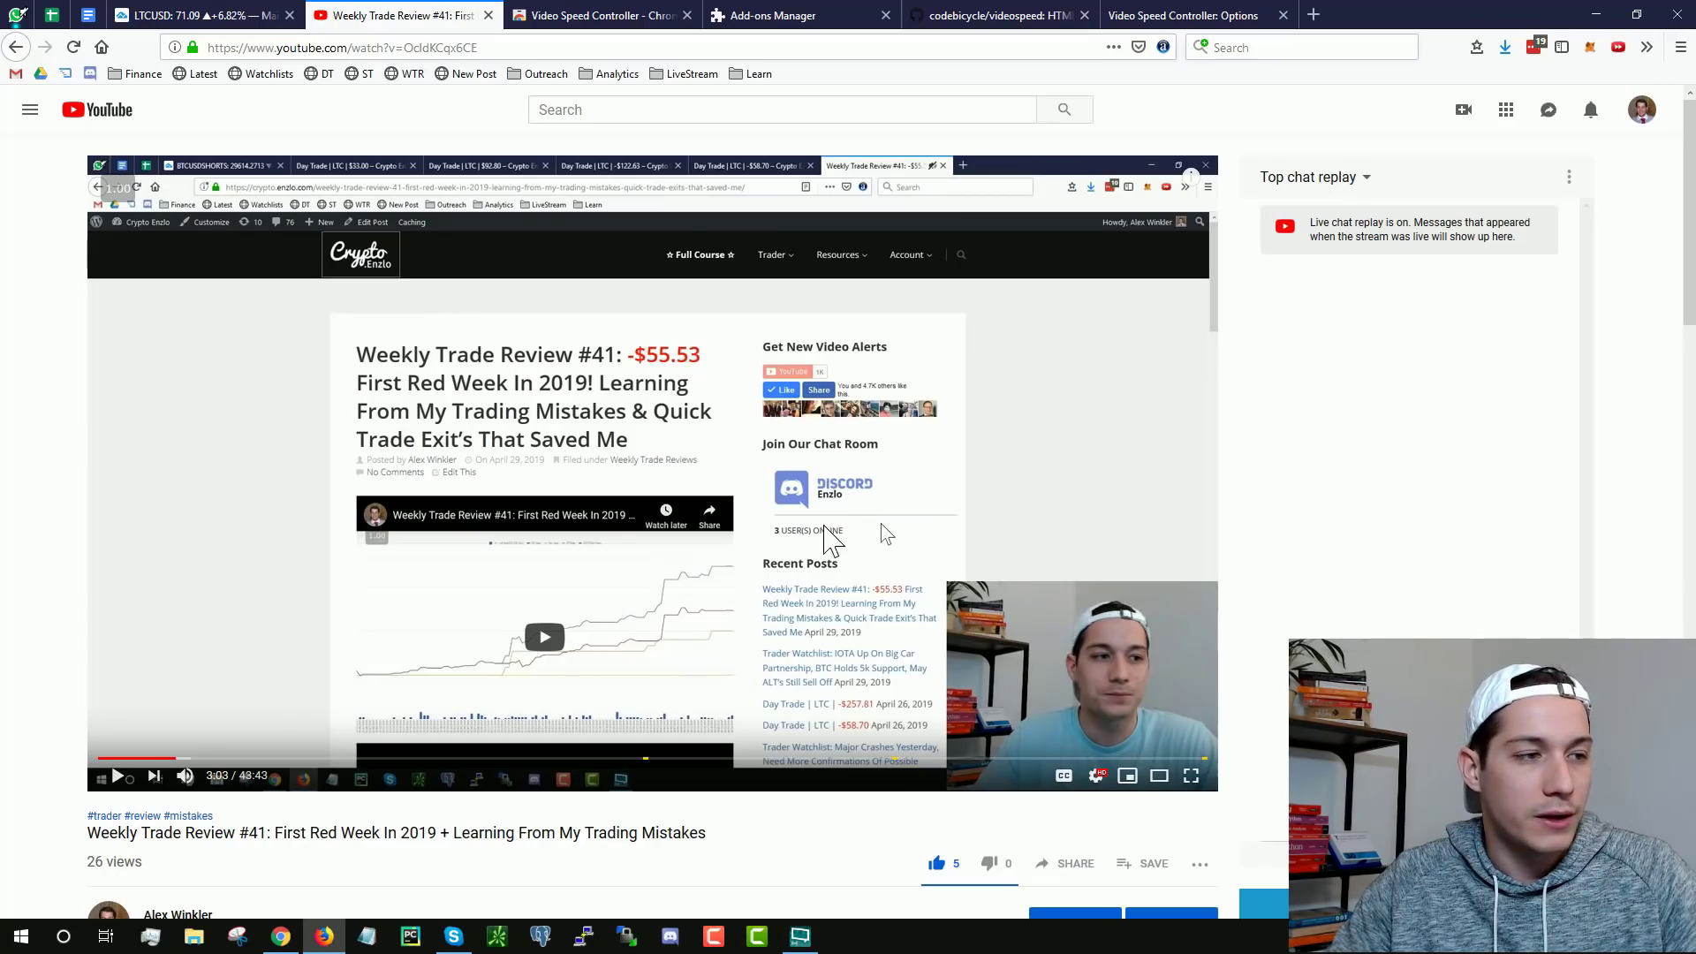
Step: Set the video's playback speed to 2 in the player settings and play a short stretch
{"action": "left_click", "coordinate": [704, 464]}
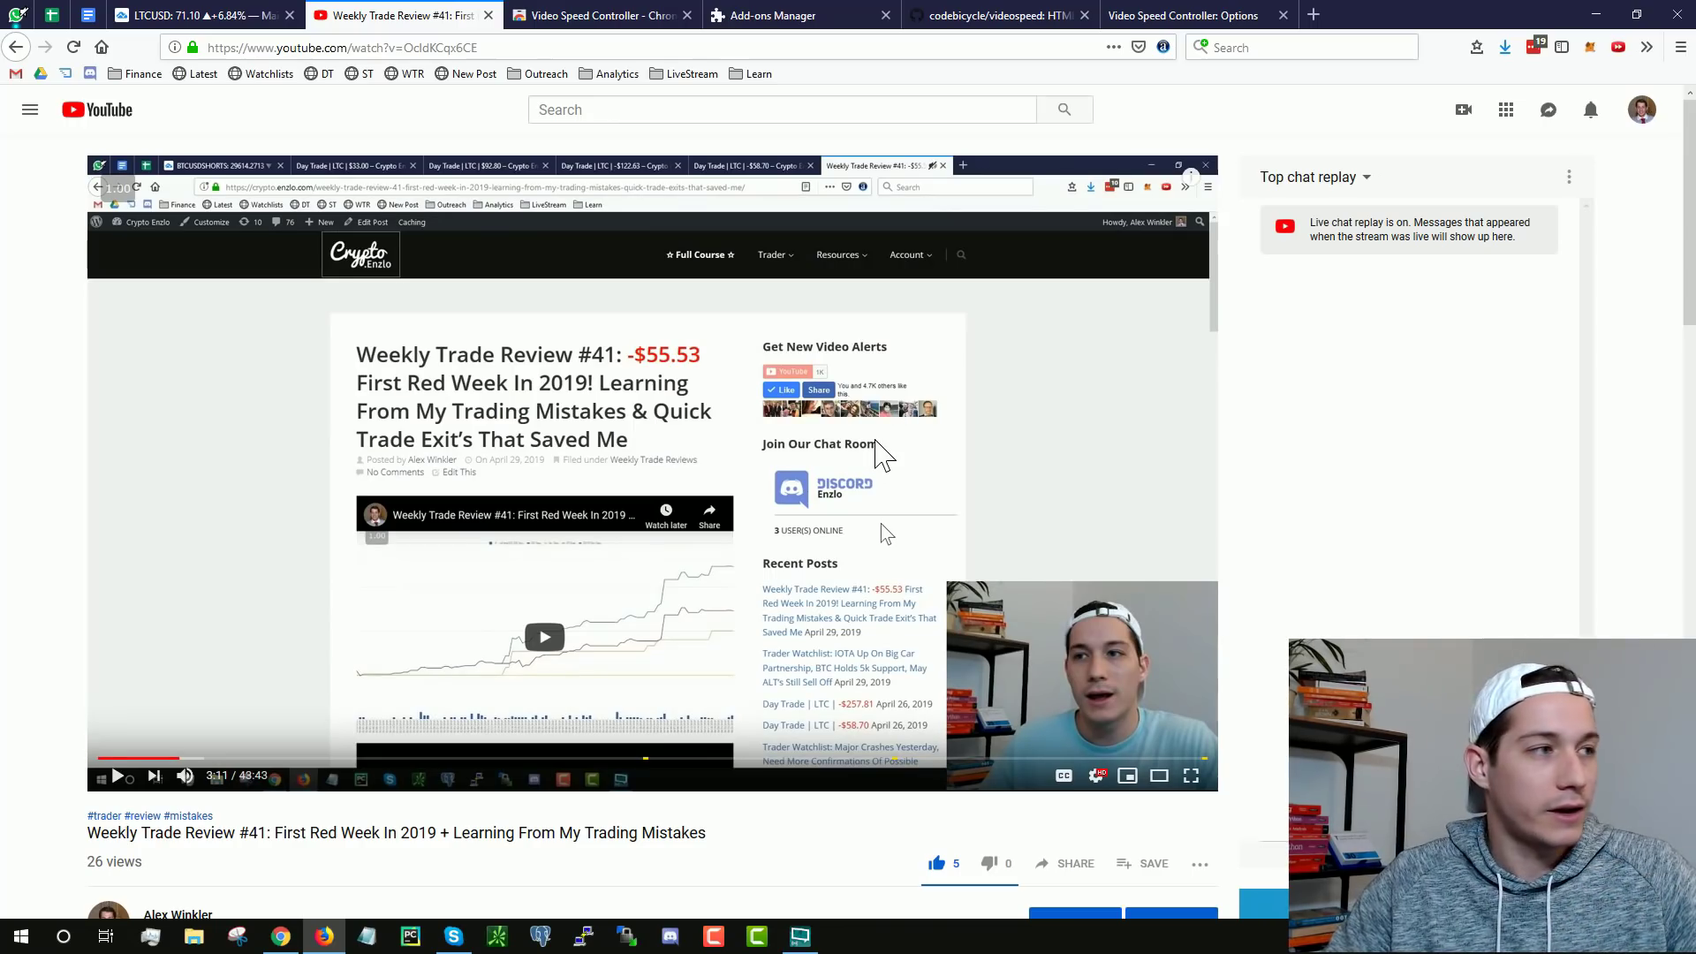
{"action": "left_click", "coordinate": [1095, 779]}
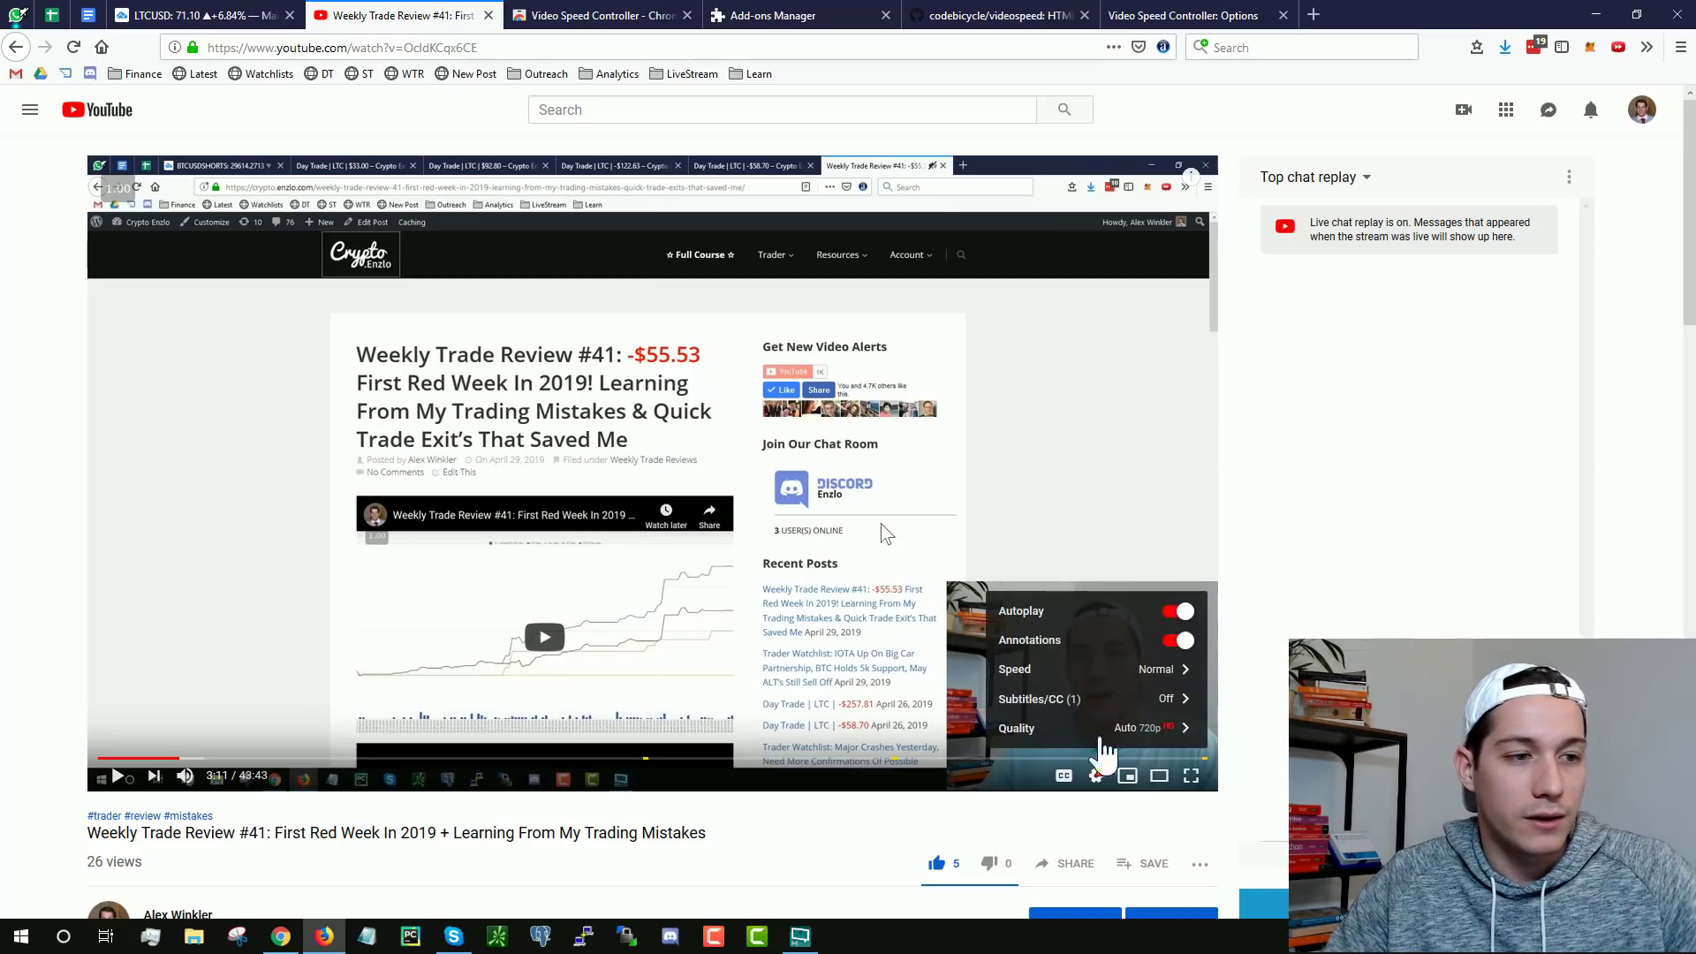
{"action": "left_click", "coordinate": [1129, 679]}
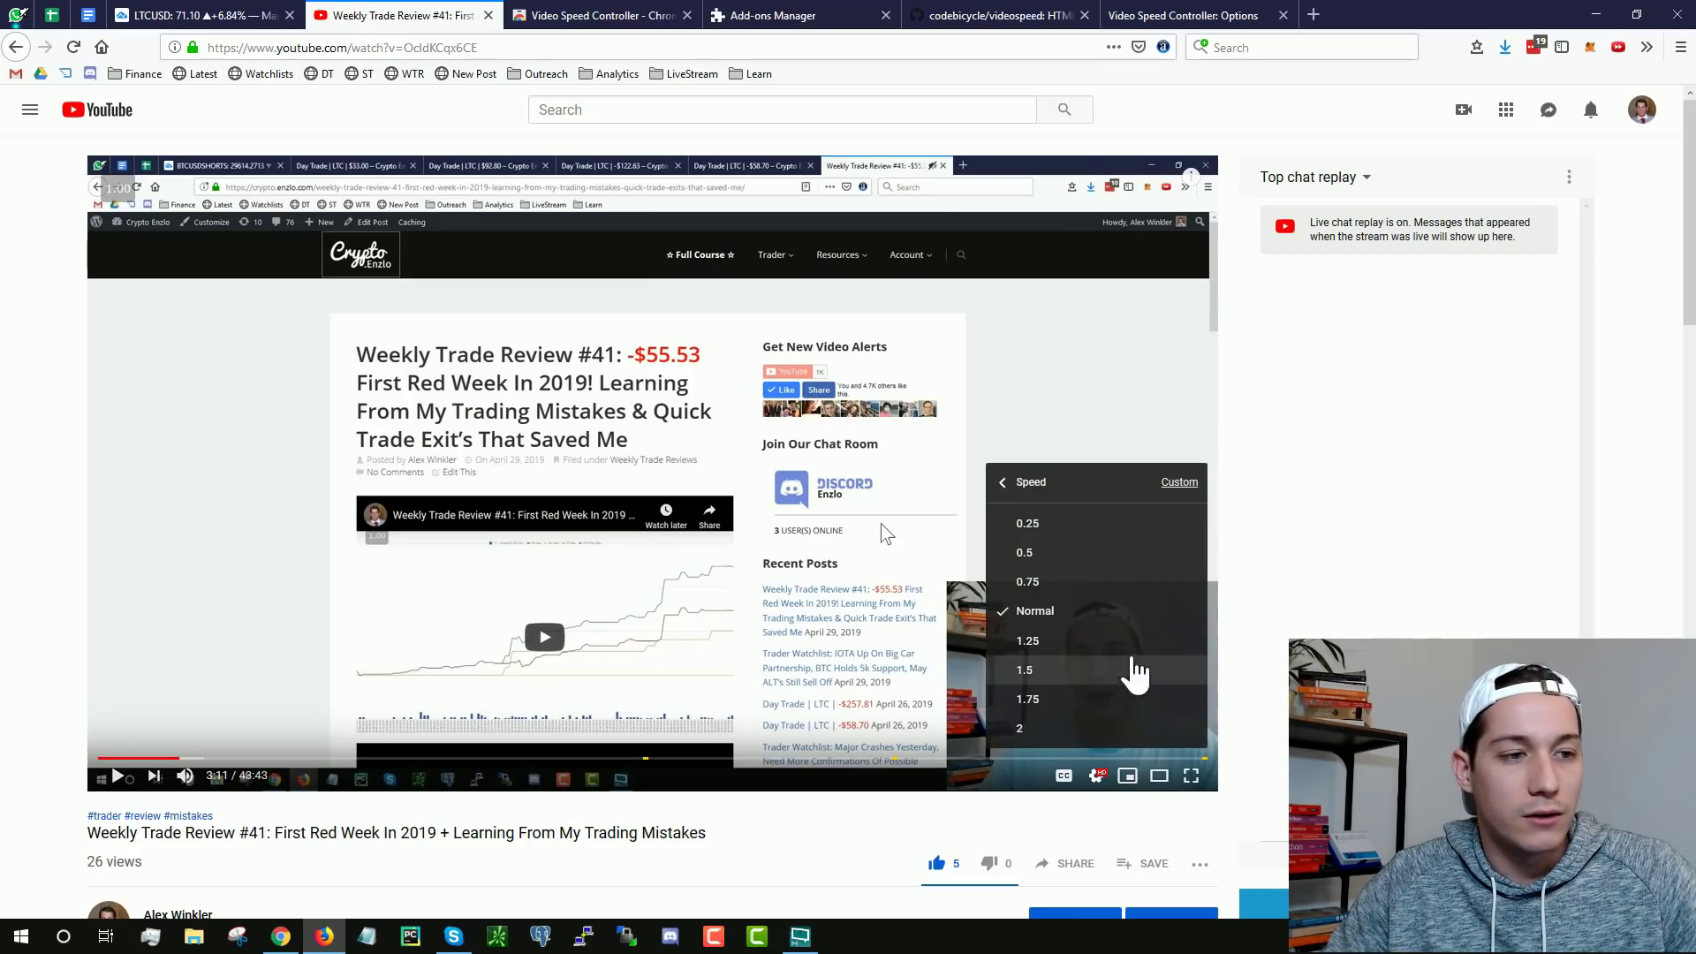
{"action": "left_click", "coordinate": [1079, 738]}
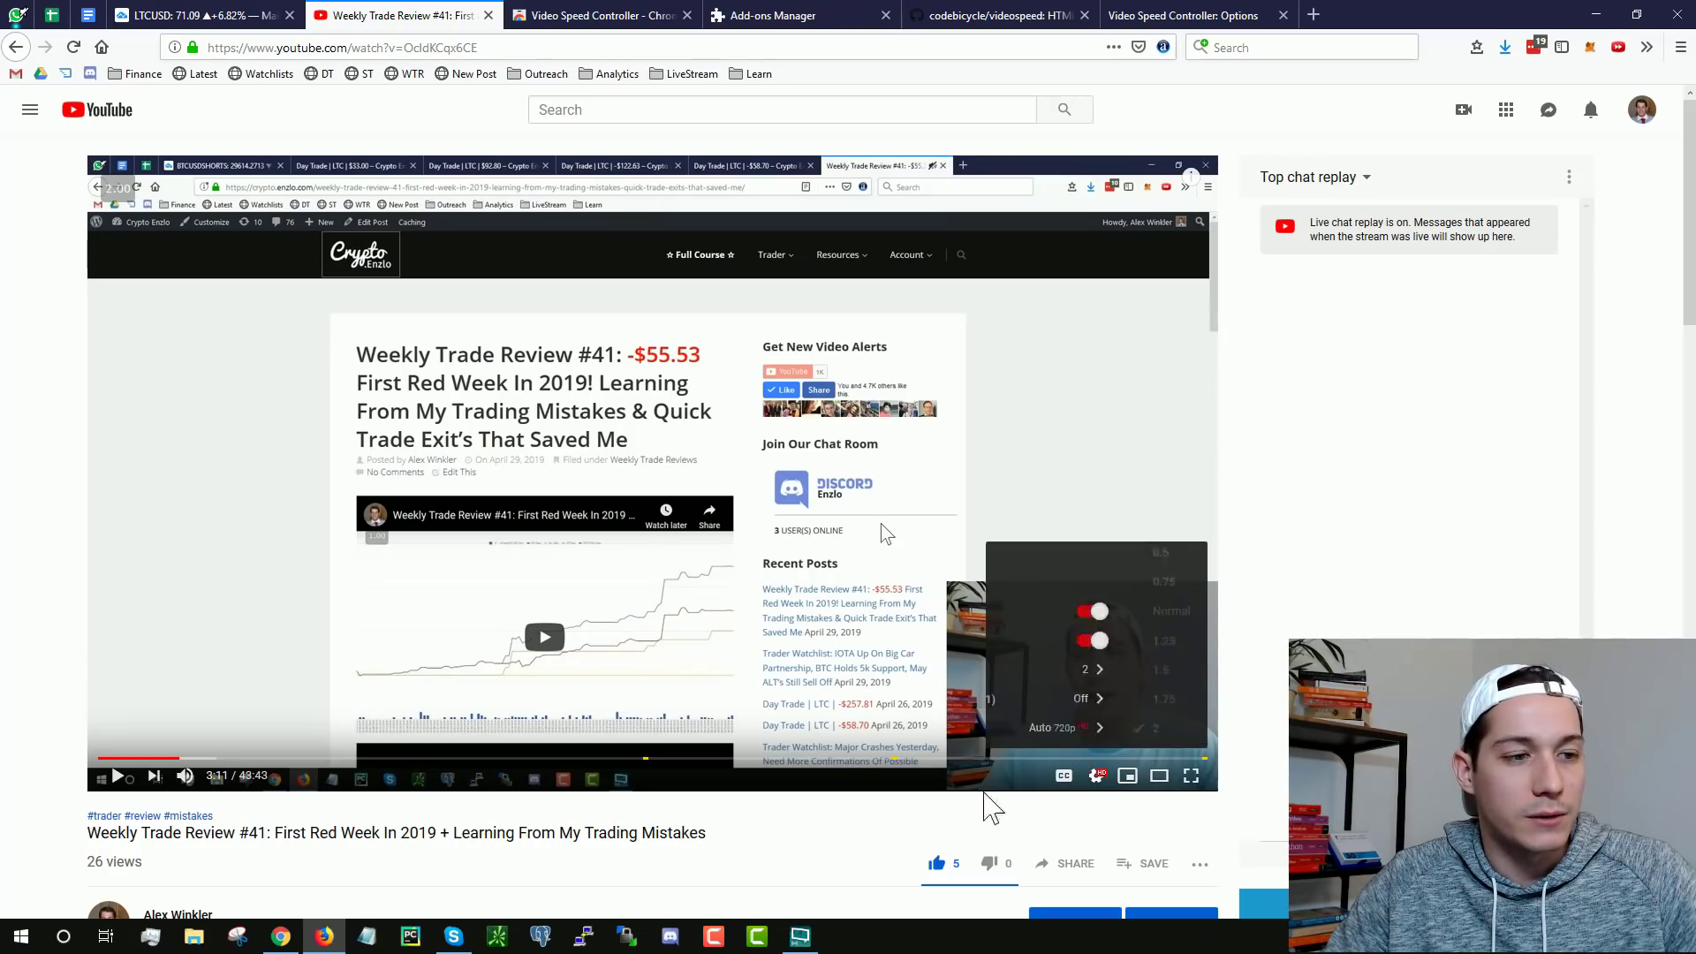
{"action": "left_click", "coordinate": [729, 534]}
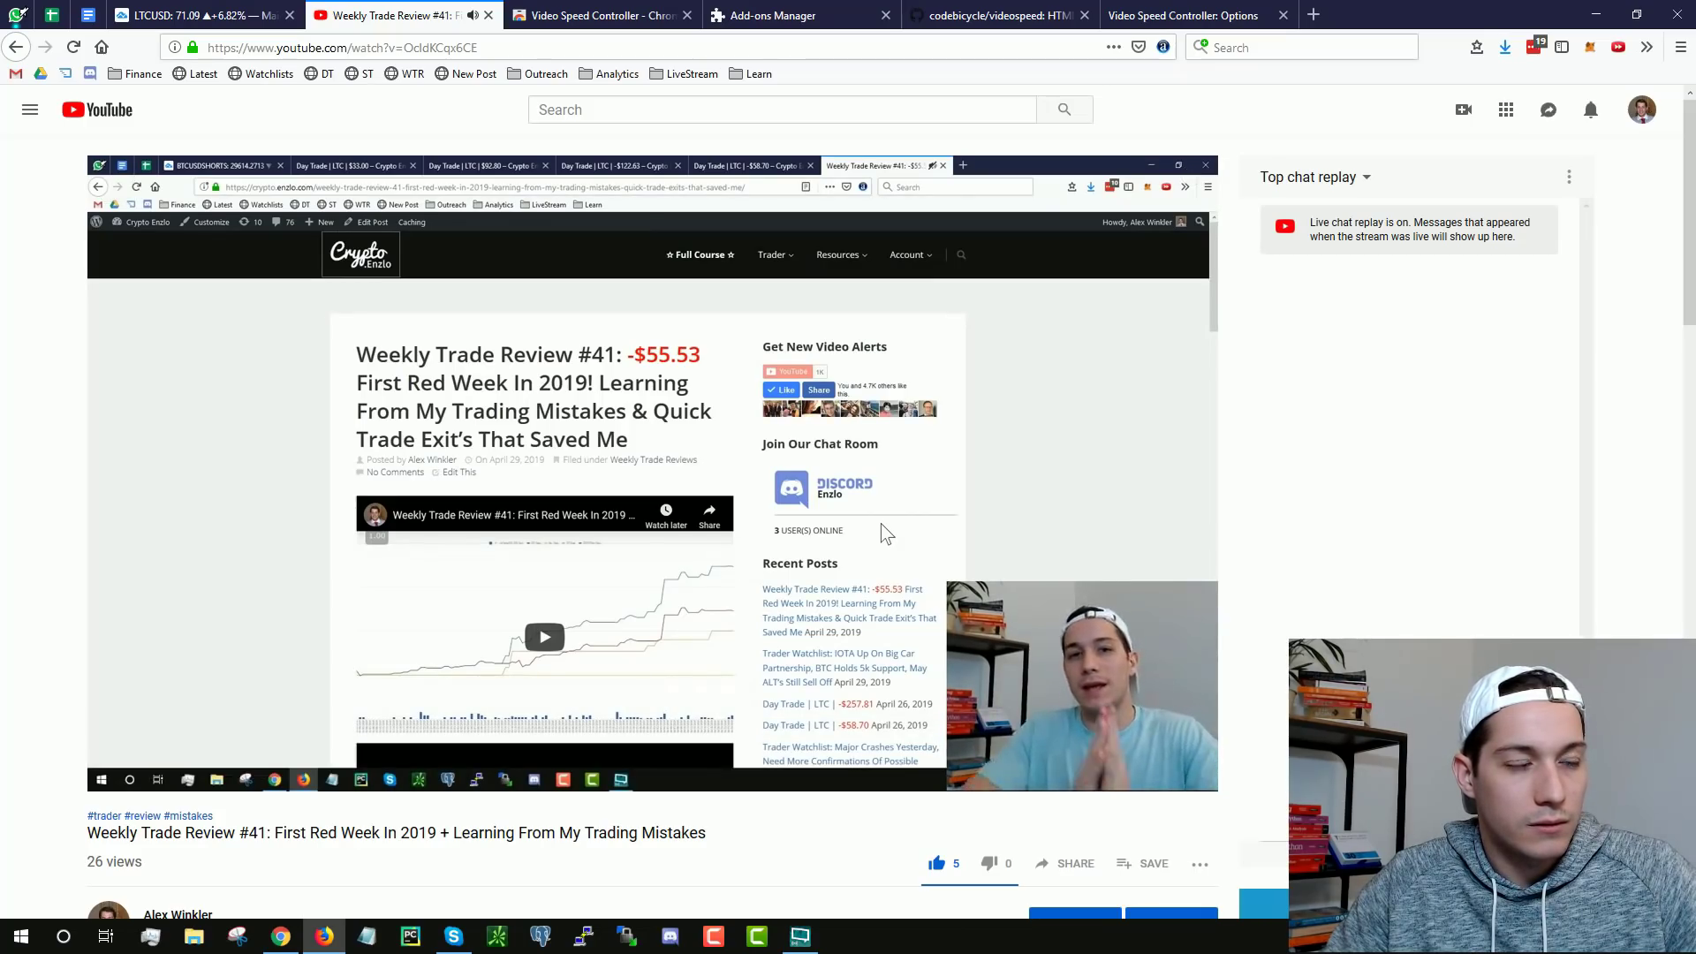
{"action": "mouse_move", "coordinate": [747, 556]}
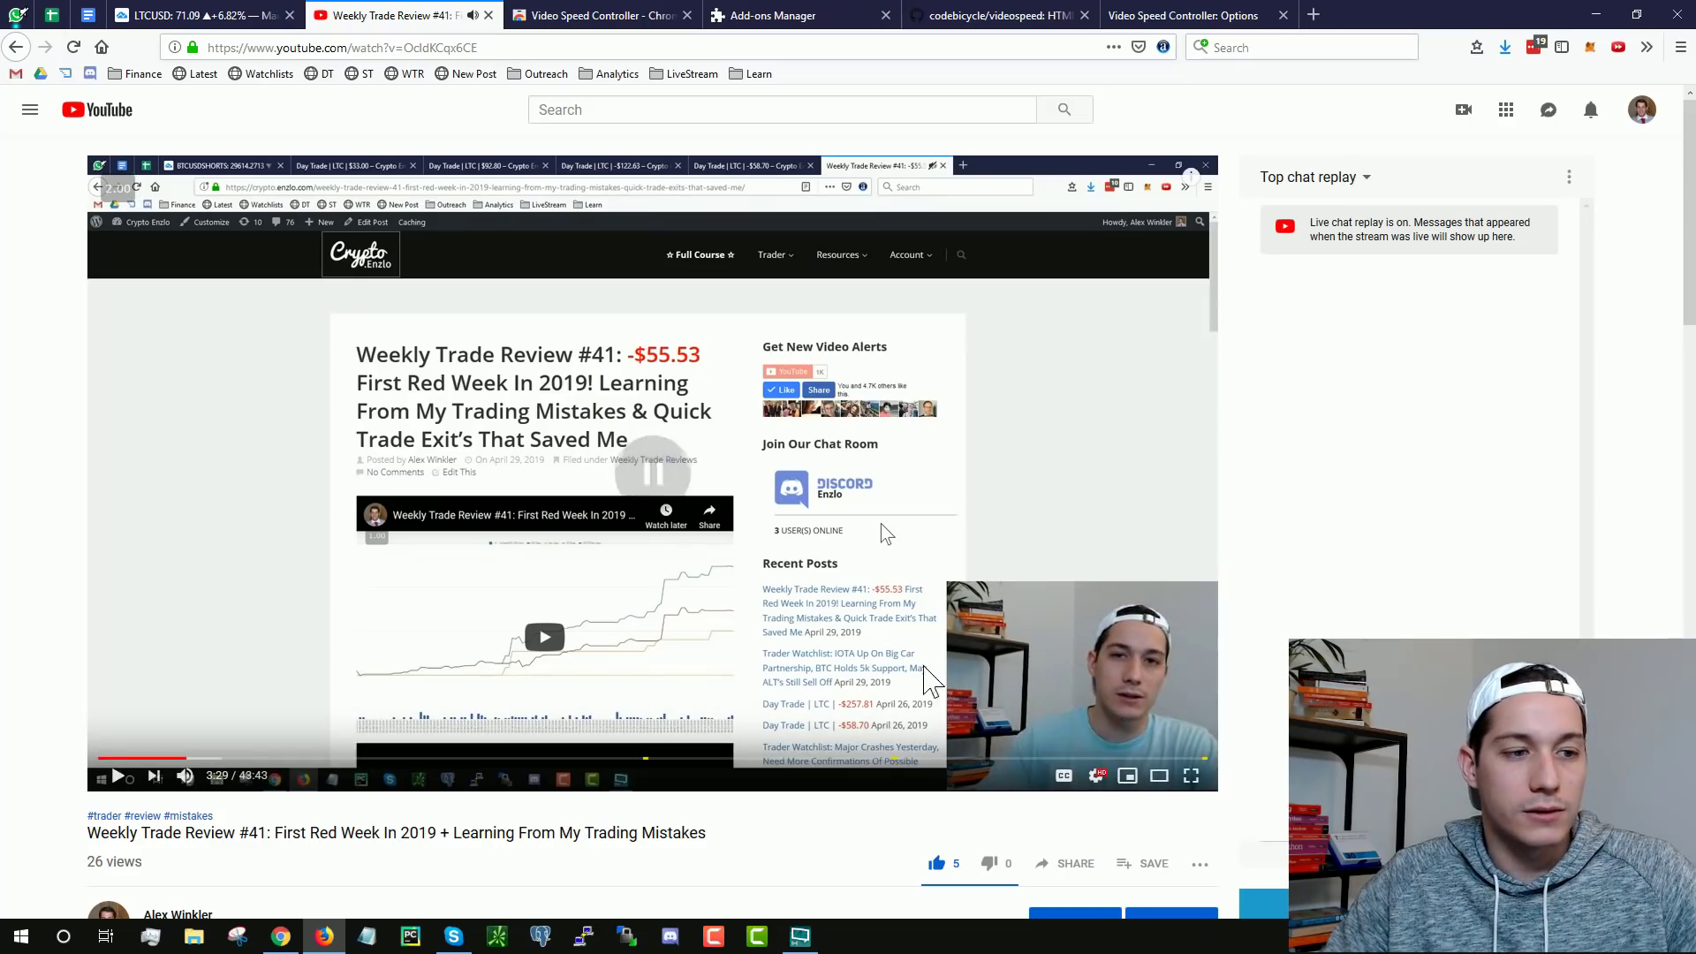
Step: Set the video's playback speed back to Normal in the player settings
{"action": "left_click", "coordinate": [1098, 777]}
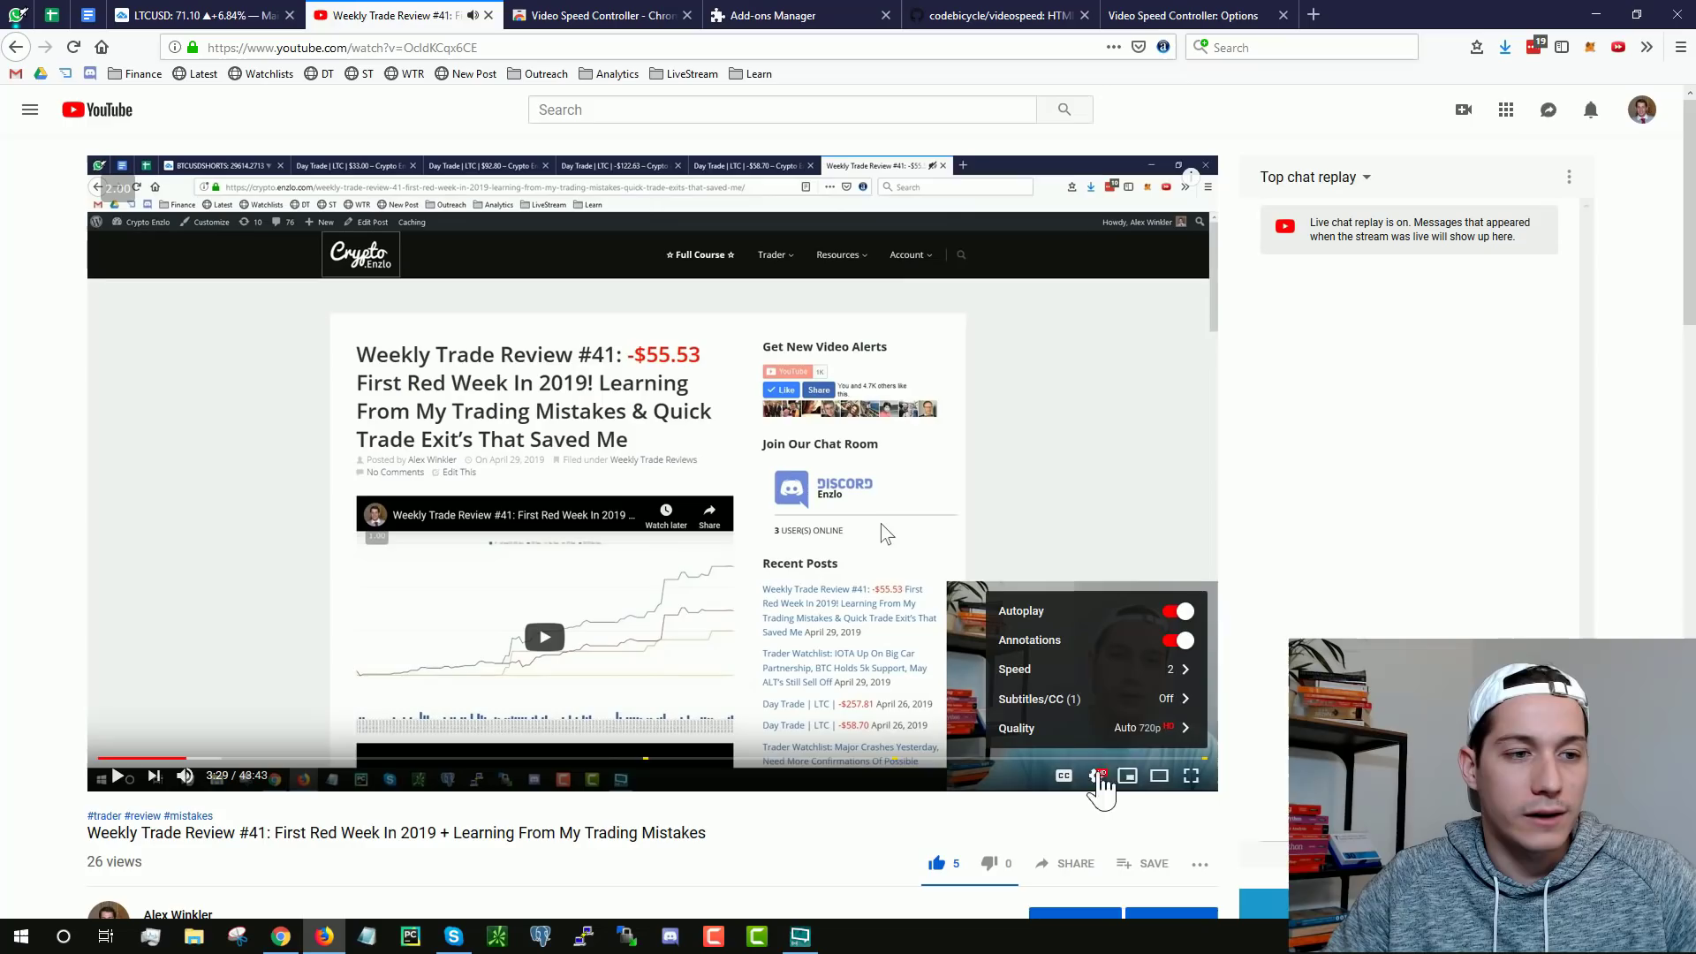
{"action": "left_click", "coordinate": [1134, 671]}
{"action": "left_click", "coordinate": [1029, 621]}
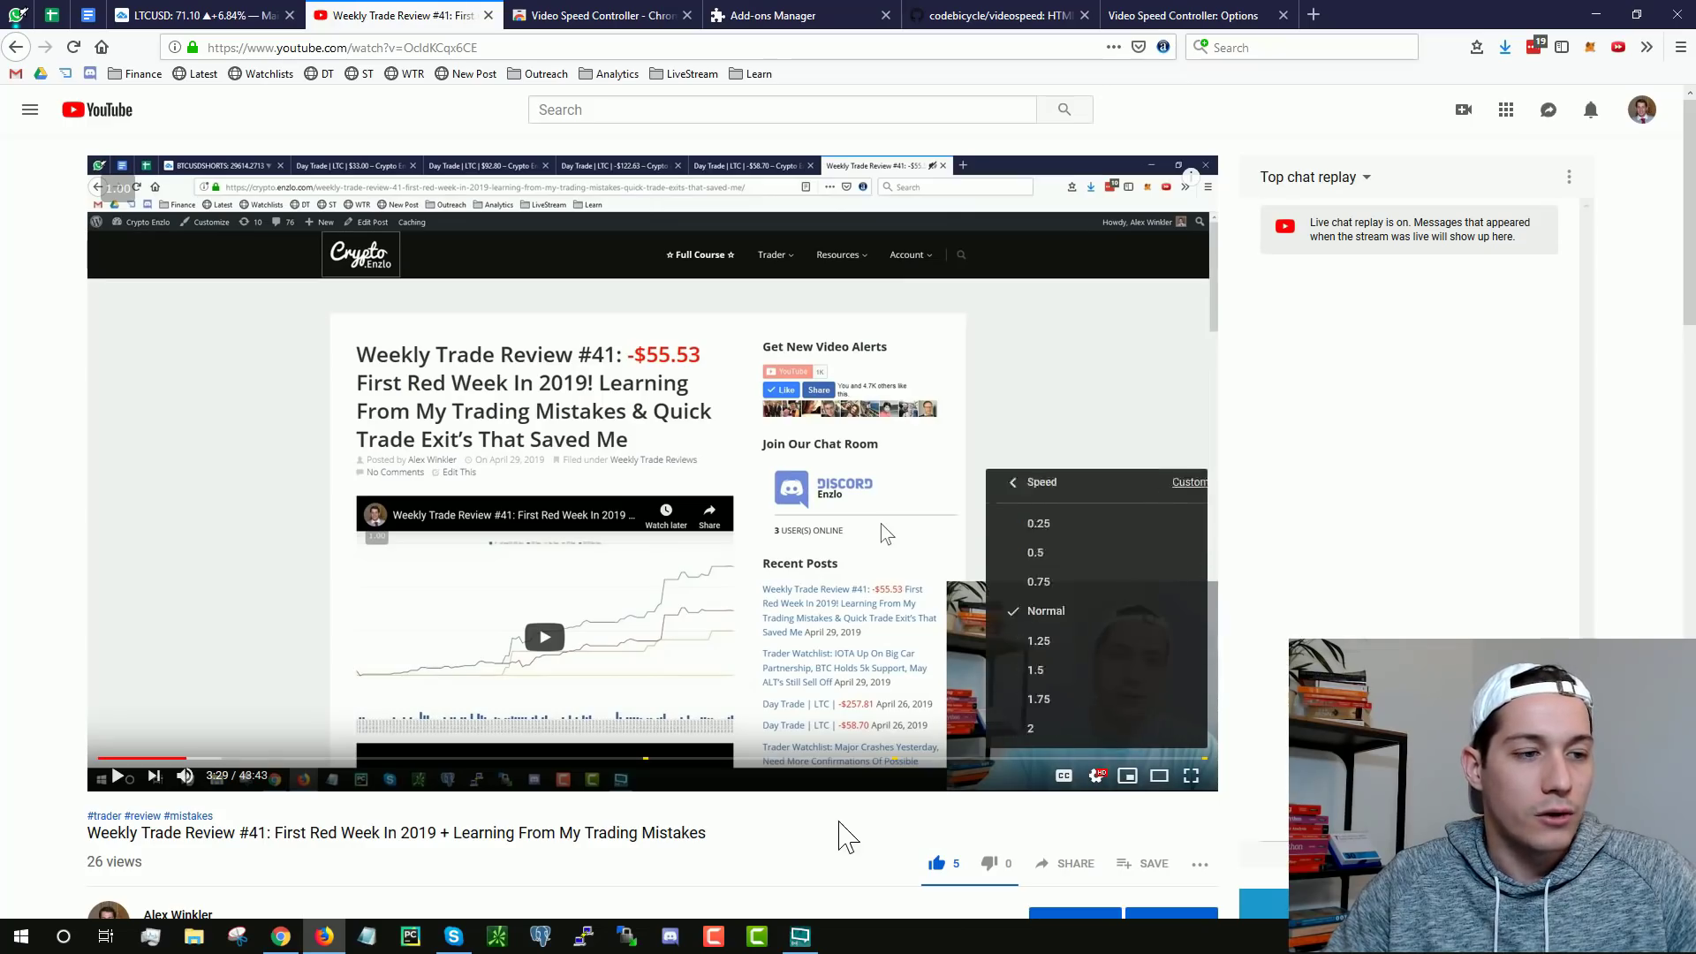
{"action": "left_click", "coordinate": [836, 824]}
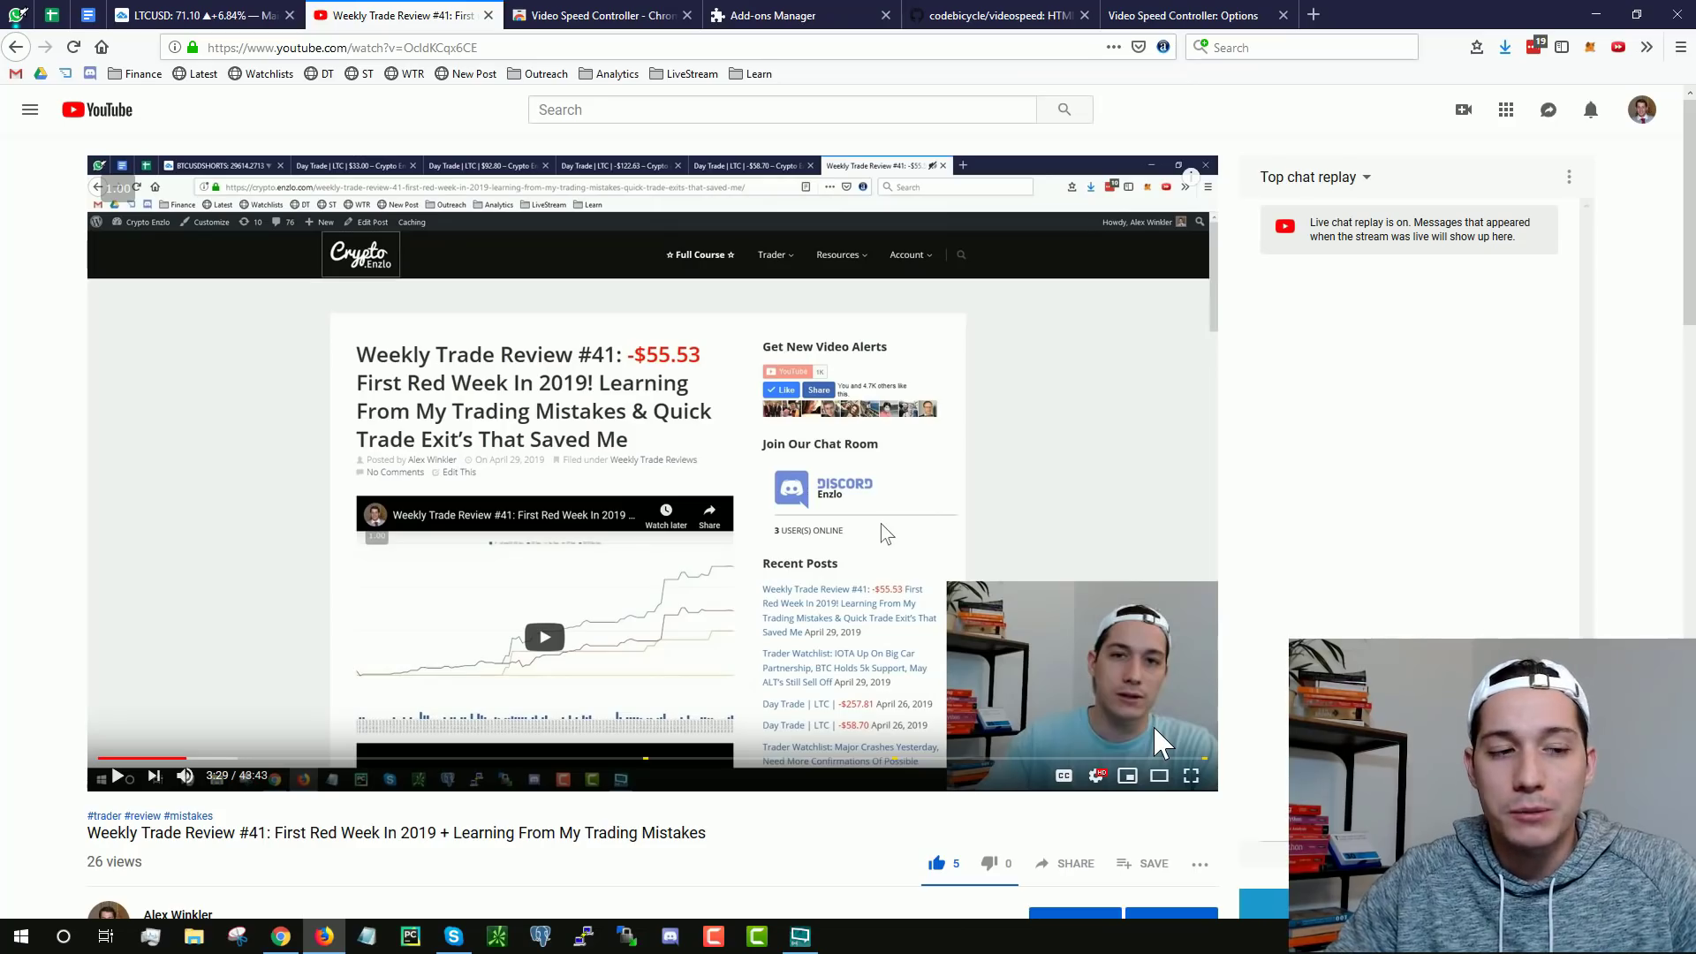
Step: Examine the playback speeds offered in the video player's settings and close the list
{"action": "left_click", "coordinate": [1098, 778]}
{"action": "left_click", "coordinate": [1122, 671]}
{"action": "scroll", "coordinate": [1073, 599], "scroll_direction": "down", "scroll_amount": 3}
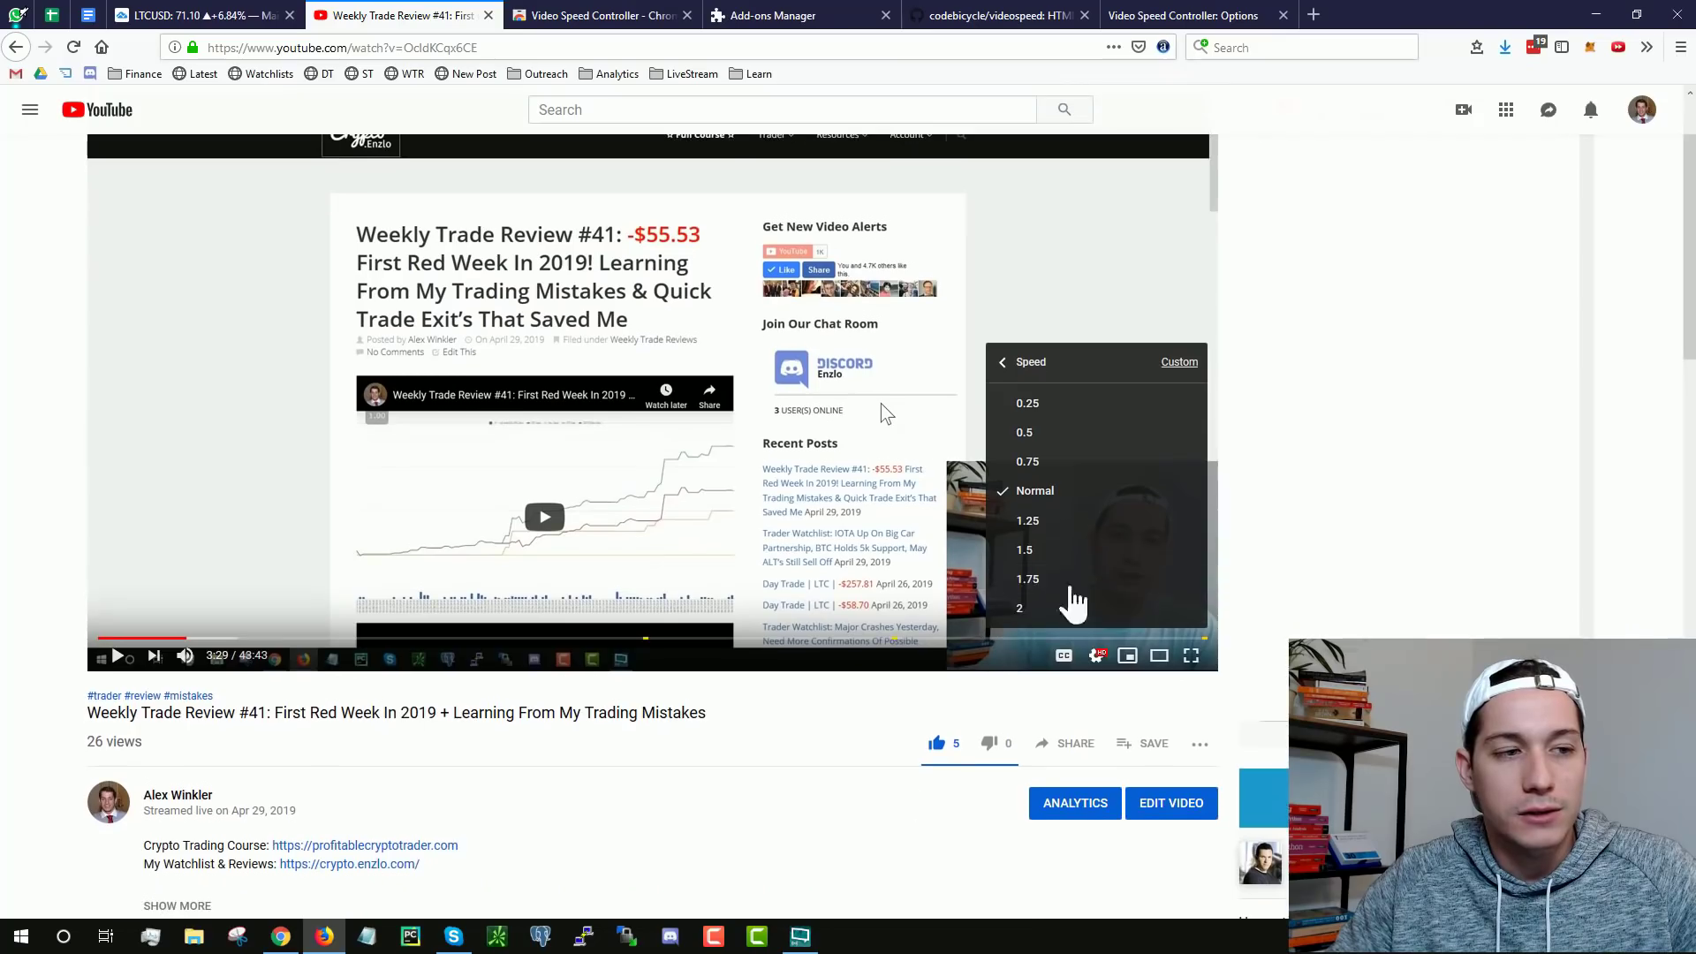
{"action": "scroll", "coordinate": [825, 813], "scroll_direction": "up", "scroll_amount": 3}
{"action": "left_click", "coordinate": [824, 811]}
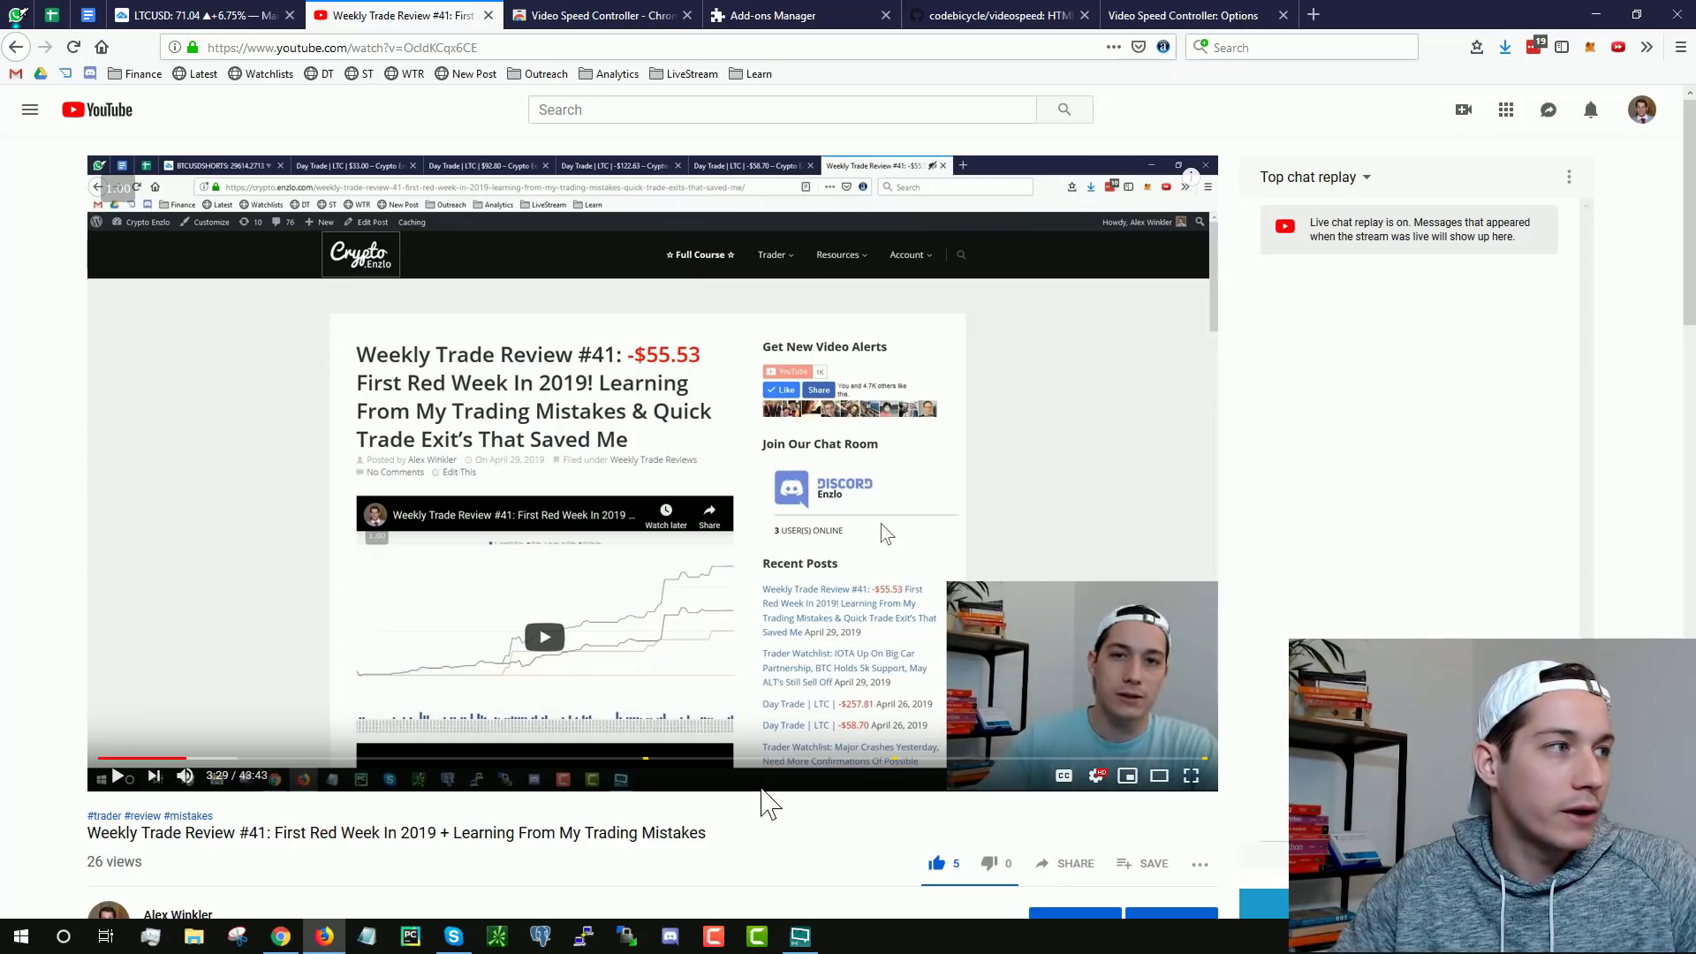
Step: Reveal the speed controller overlay on the video, play a short stretch and pause it
{"action": "mouse_move", "coordinate": [119, 190]}
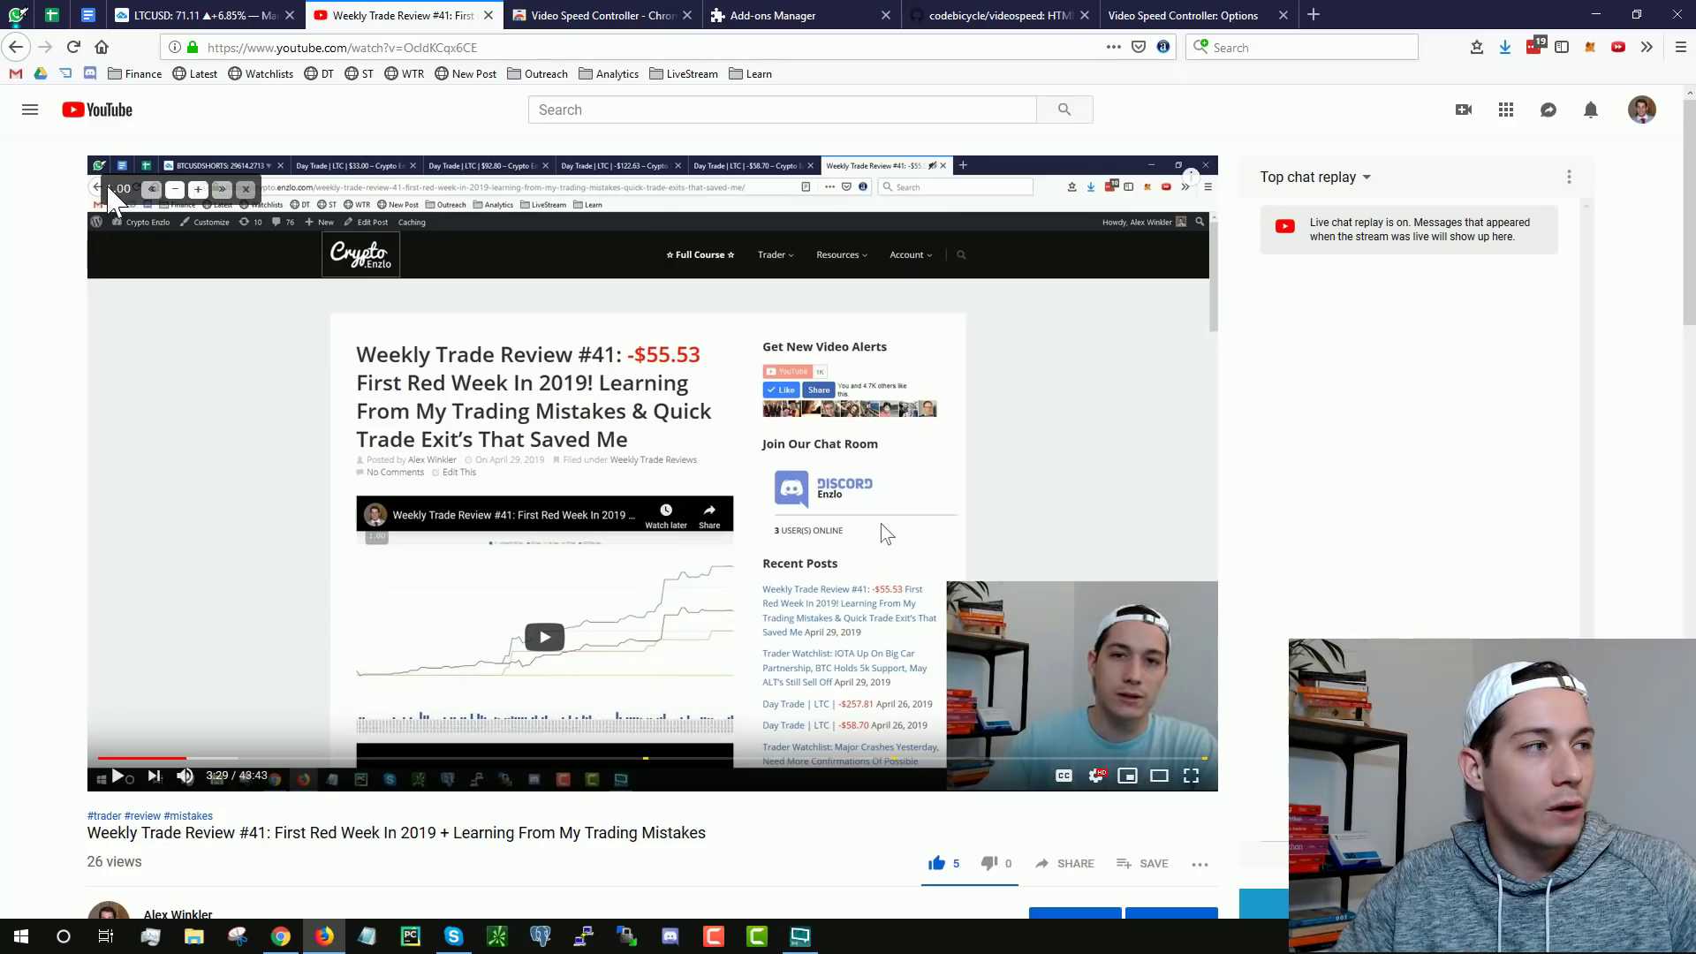
{"action": "left_click", "coordinate": [780, 524]}
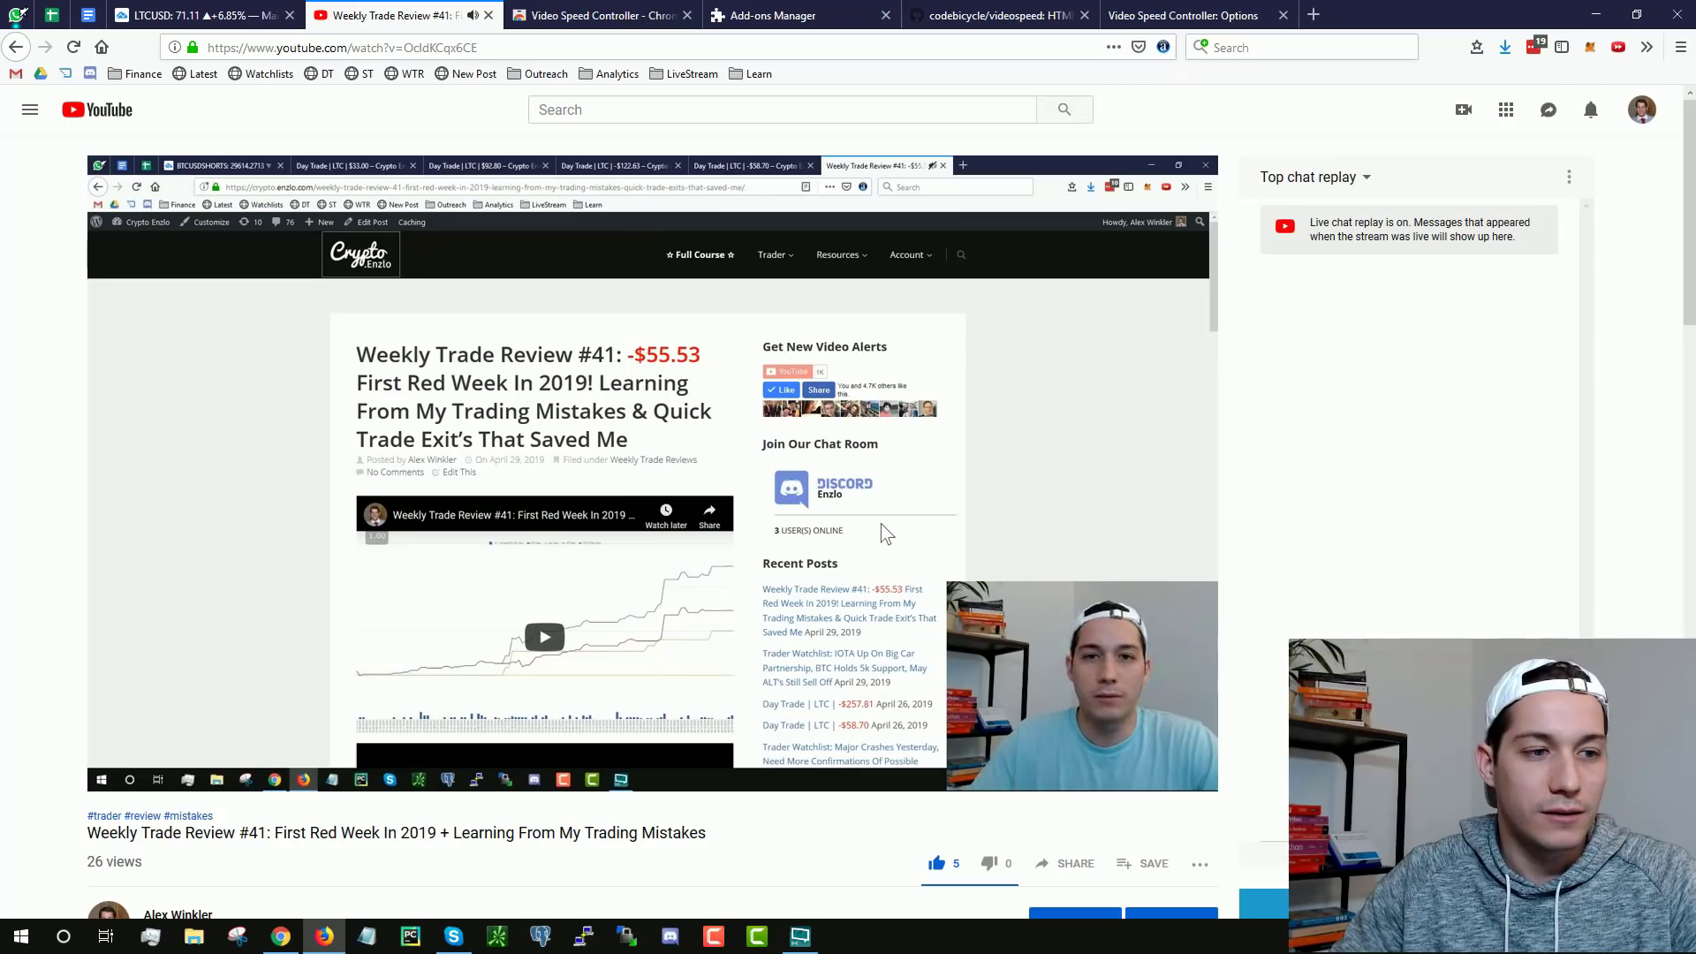
{"action": "mouse_move", "coordinate": [978, 593]}
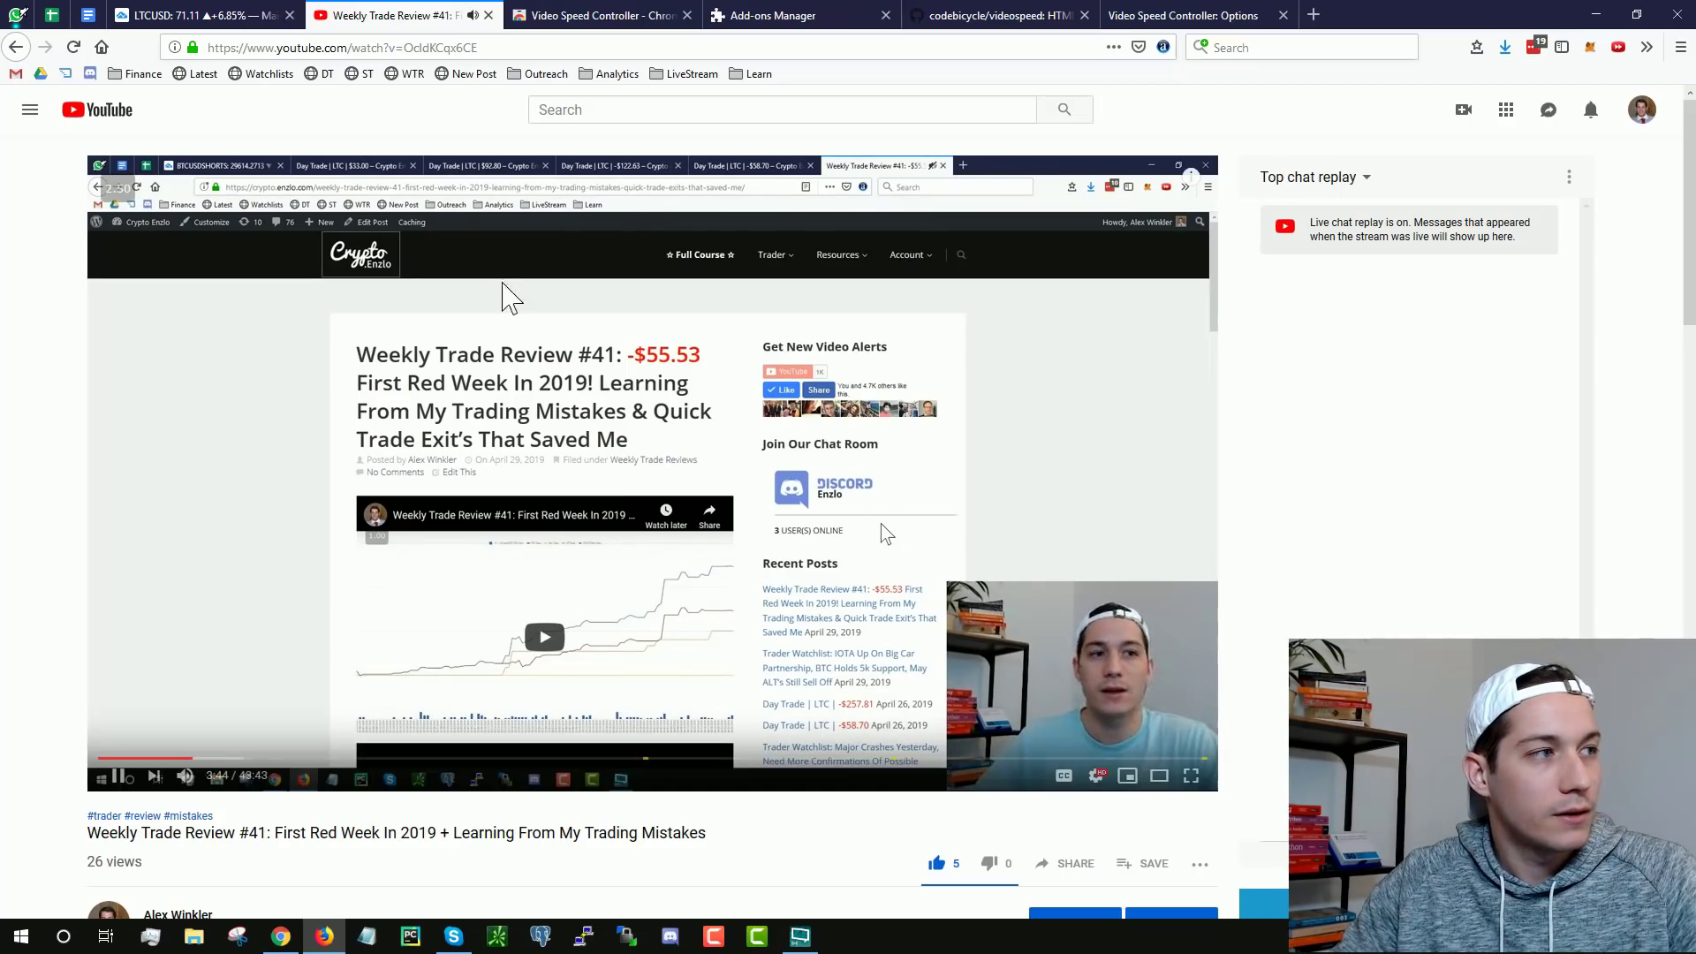
{"action": "left_click", "coordinate": [483, 396]}
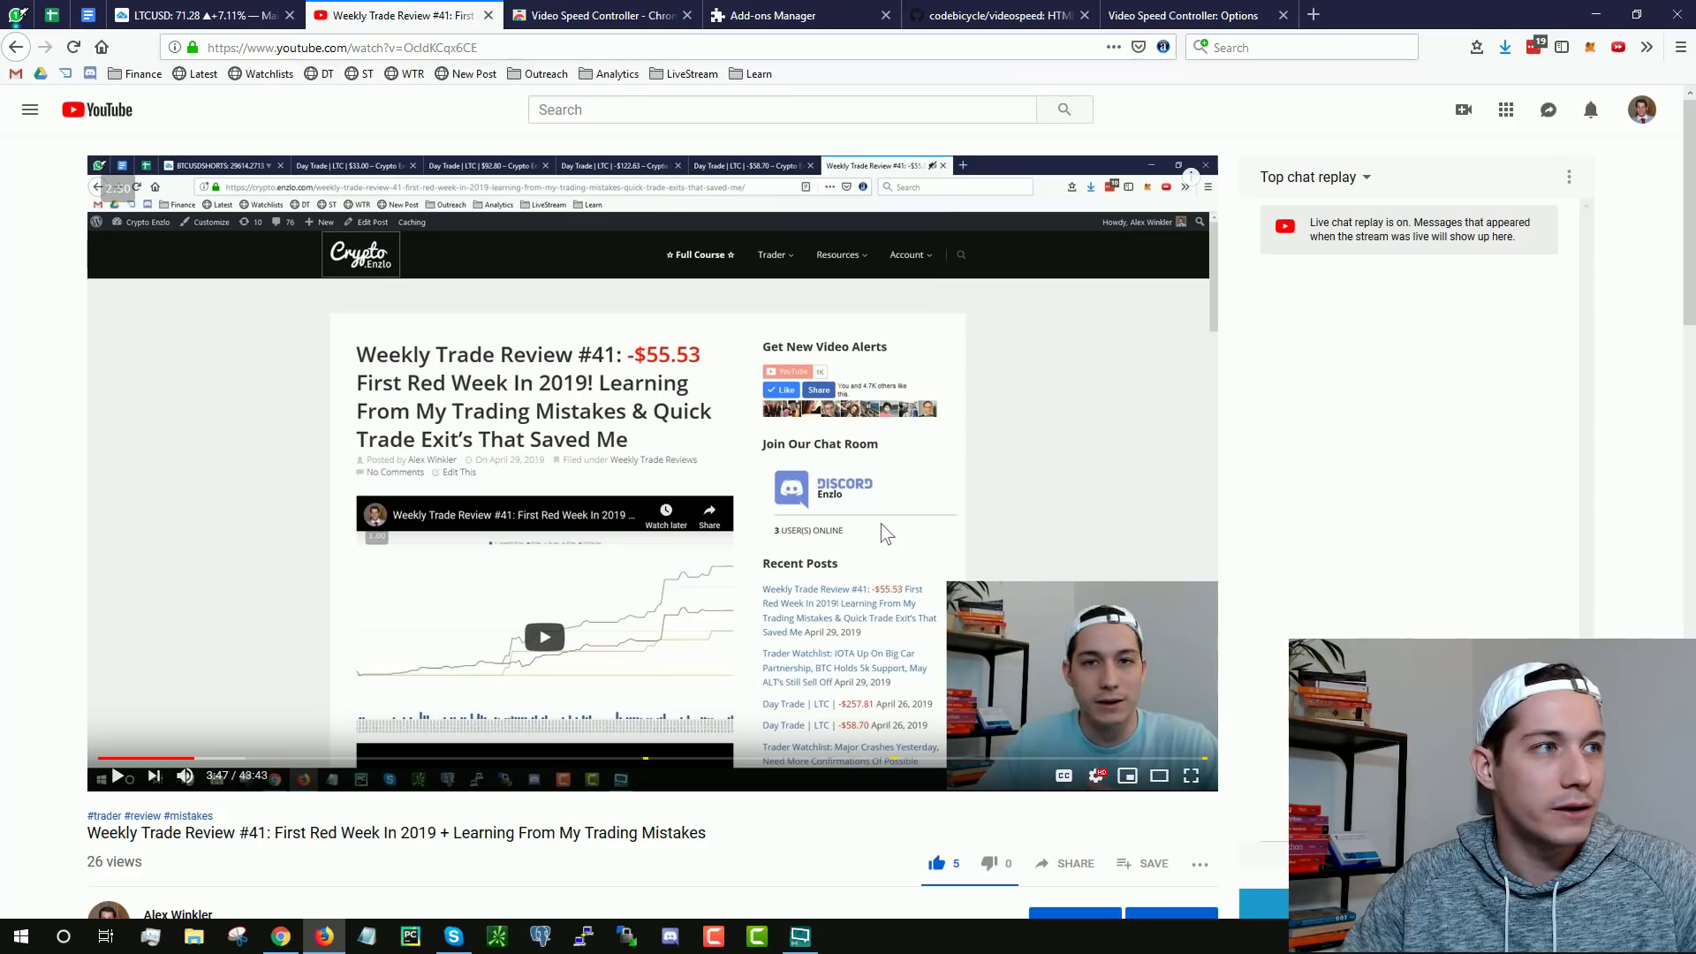
Step: Open the Video Speed Controller listing in the Chrome Web Store and dismiss the notice about needing Google Chrome
{"action": "left_click", "coordinate": [579, 16]}
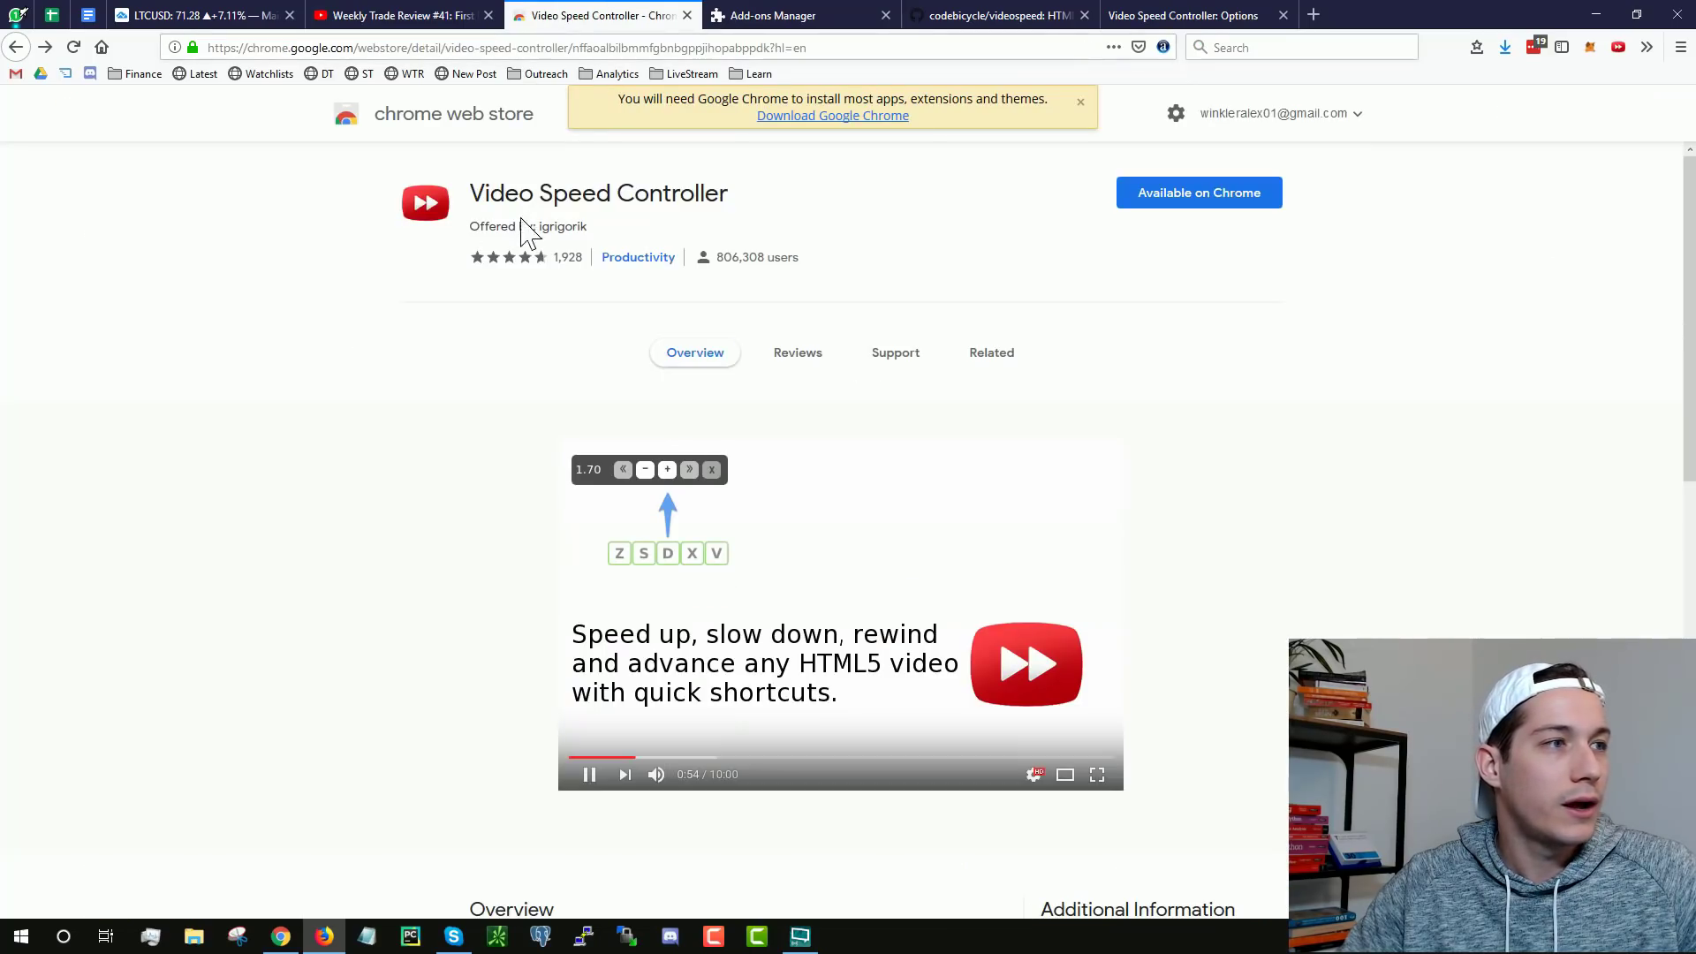
{"action": "triple_click", "coordinate": [598, 192]}
{"action": "left_click", "coordinate": [598, 192]}
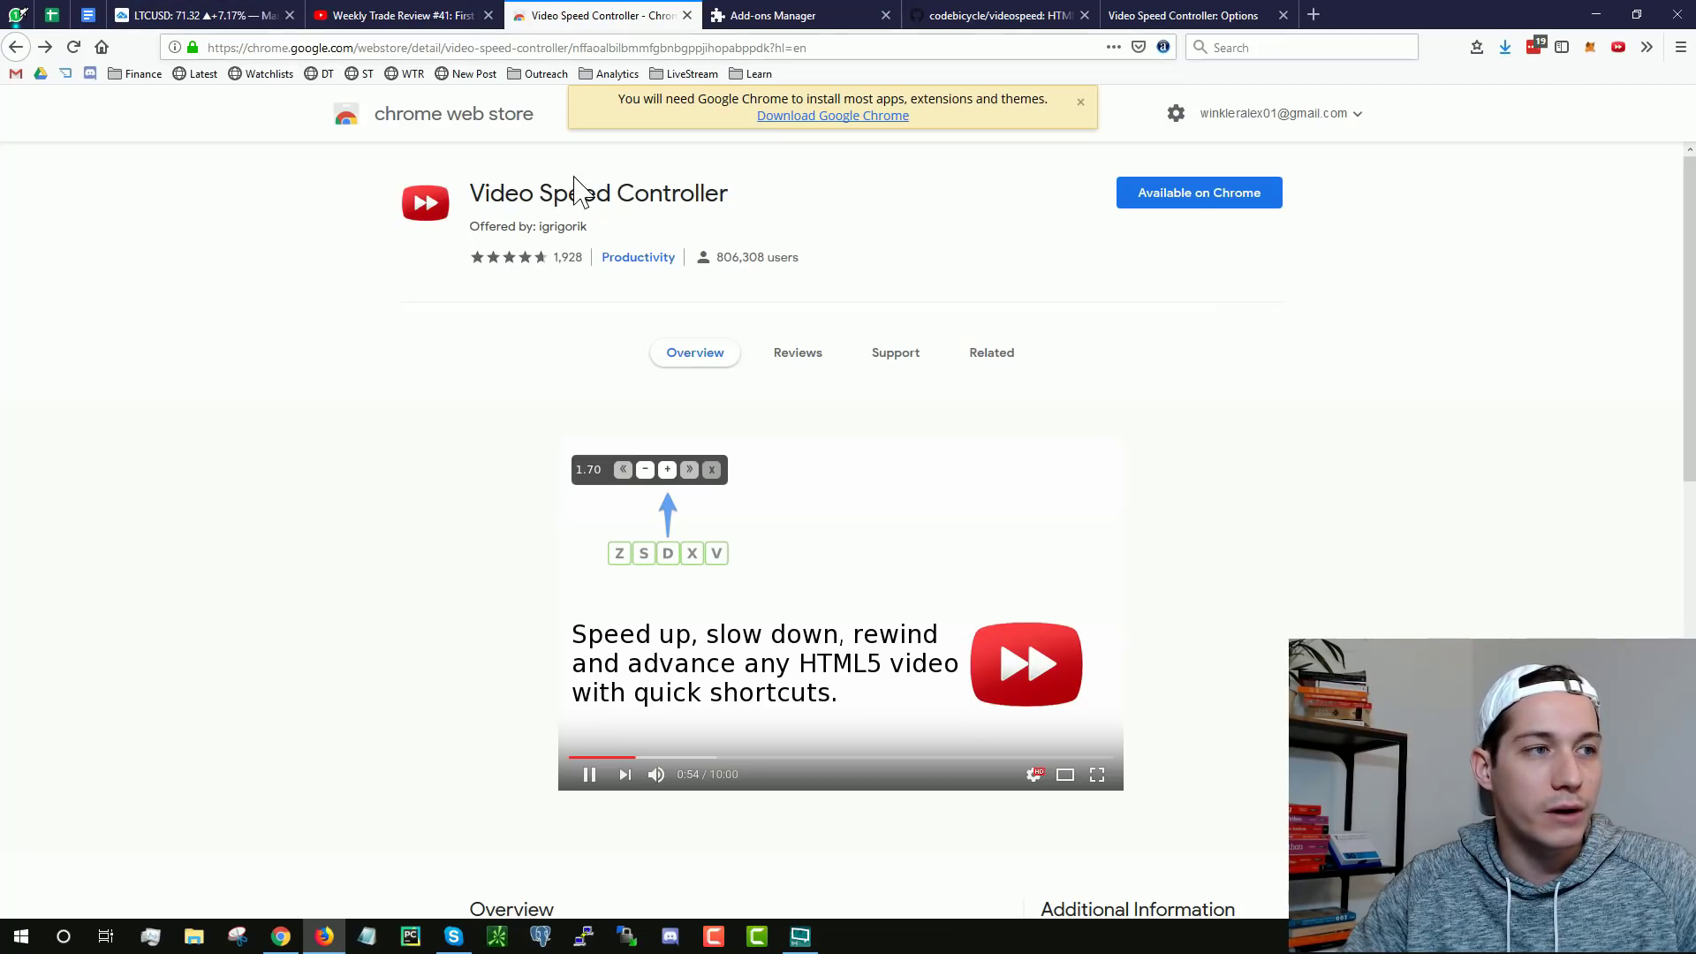
{"action": "left_click", "coordinate": [1080, 103]}
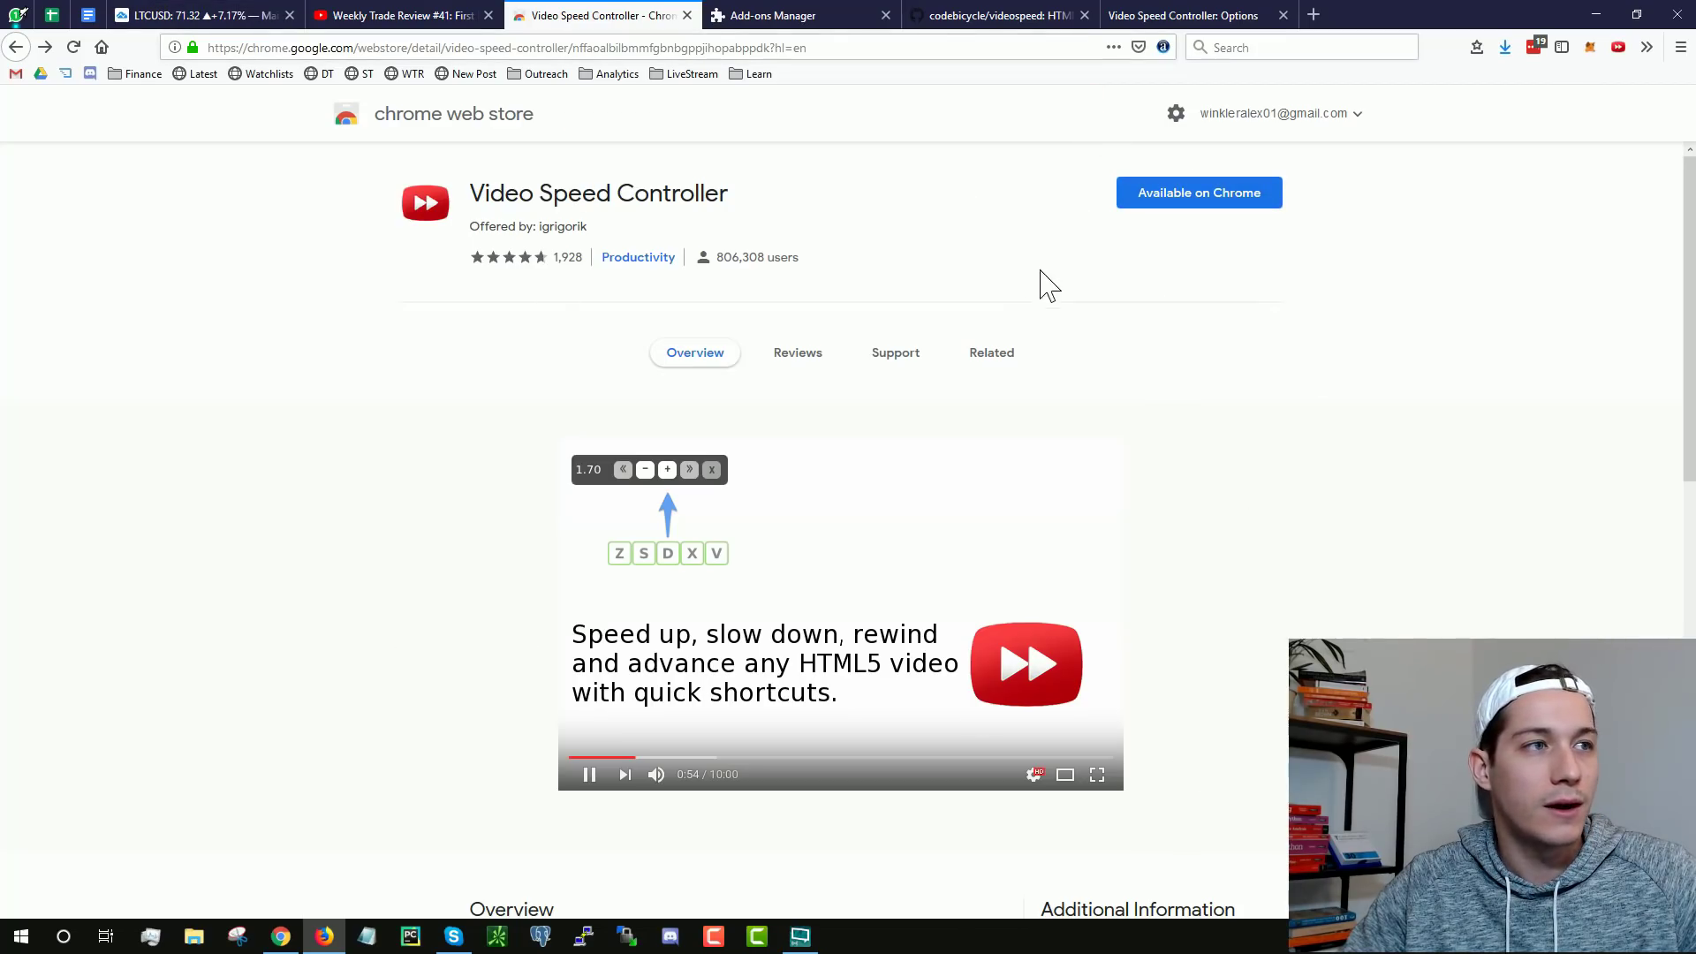
Step: Examine the extension's Firefox add-on entry and its Chrome Web Store listing, including the user count and overview
{"action": "left_click", "coordinate": [817, 15]}
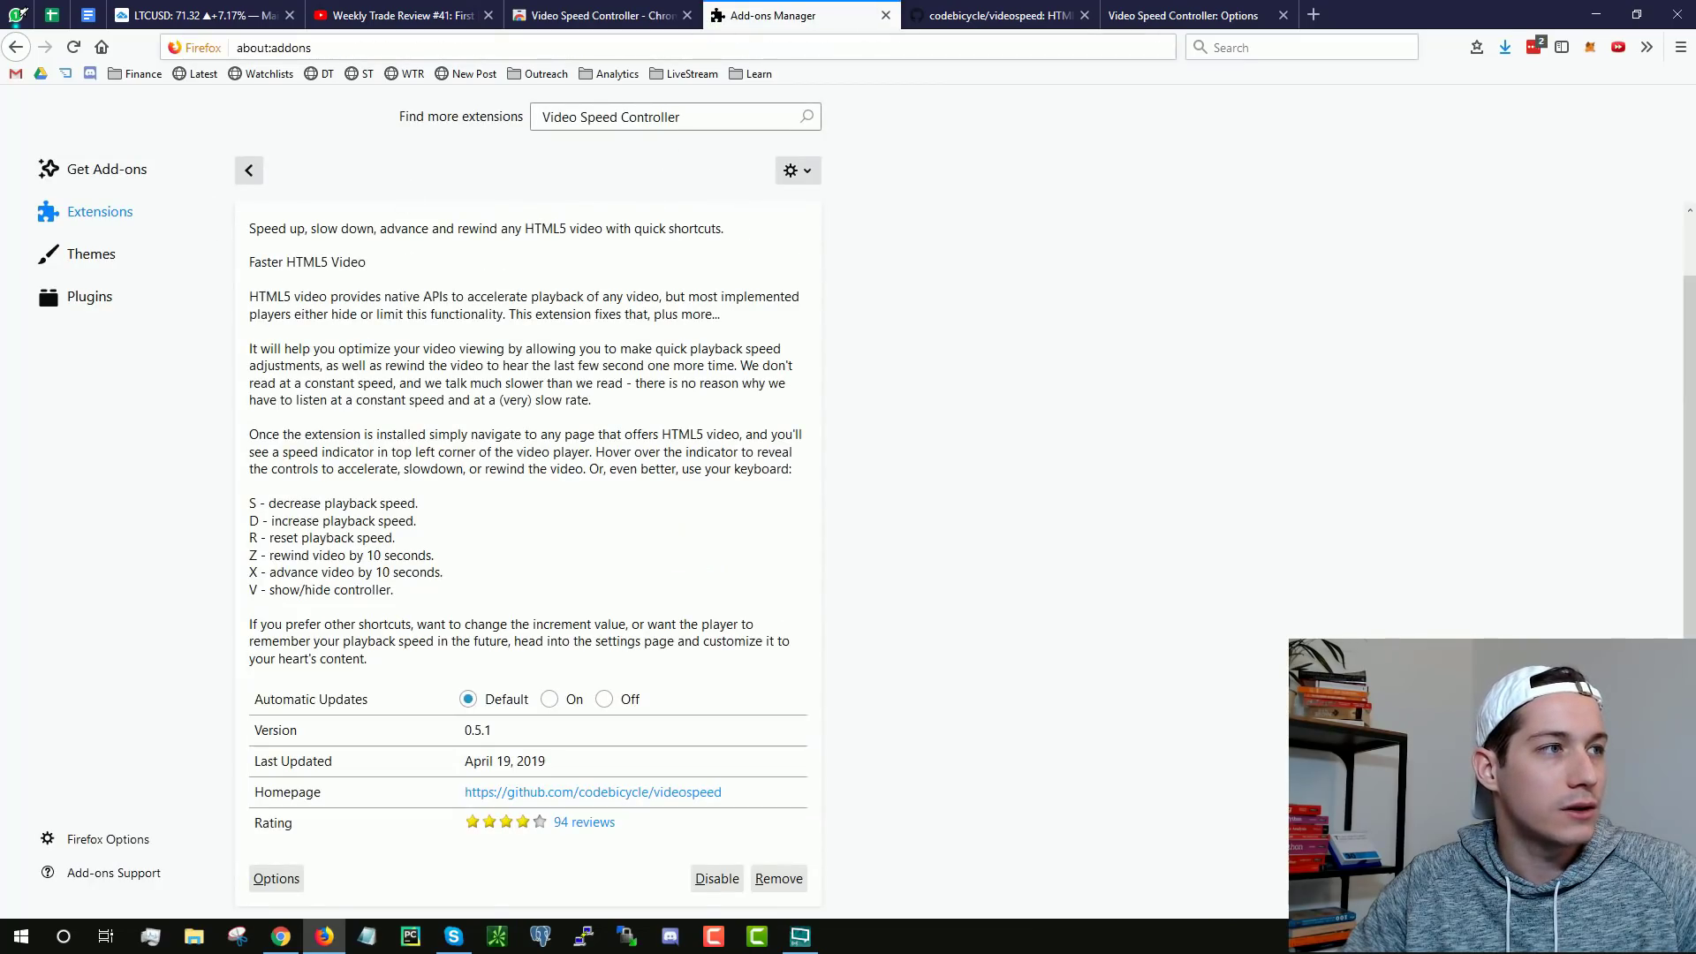
{"action": "left_click", "coordinate": [460, 108]}
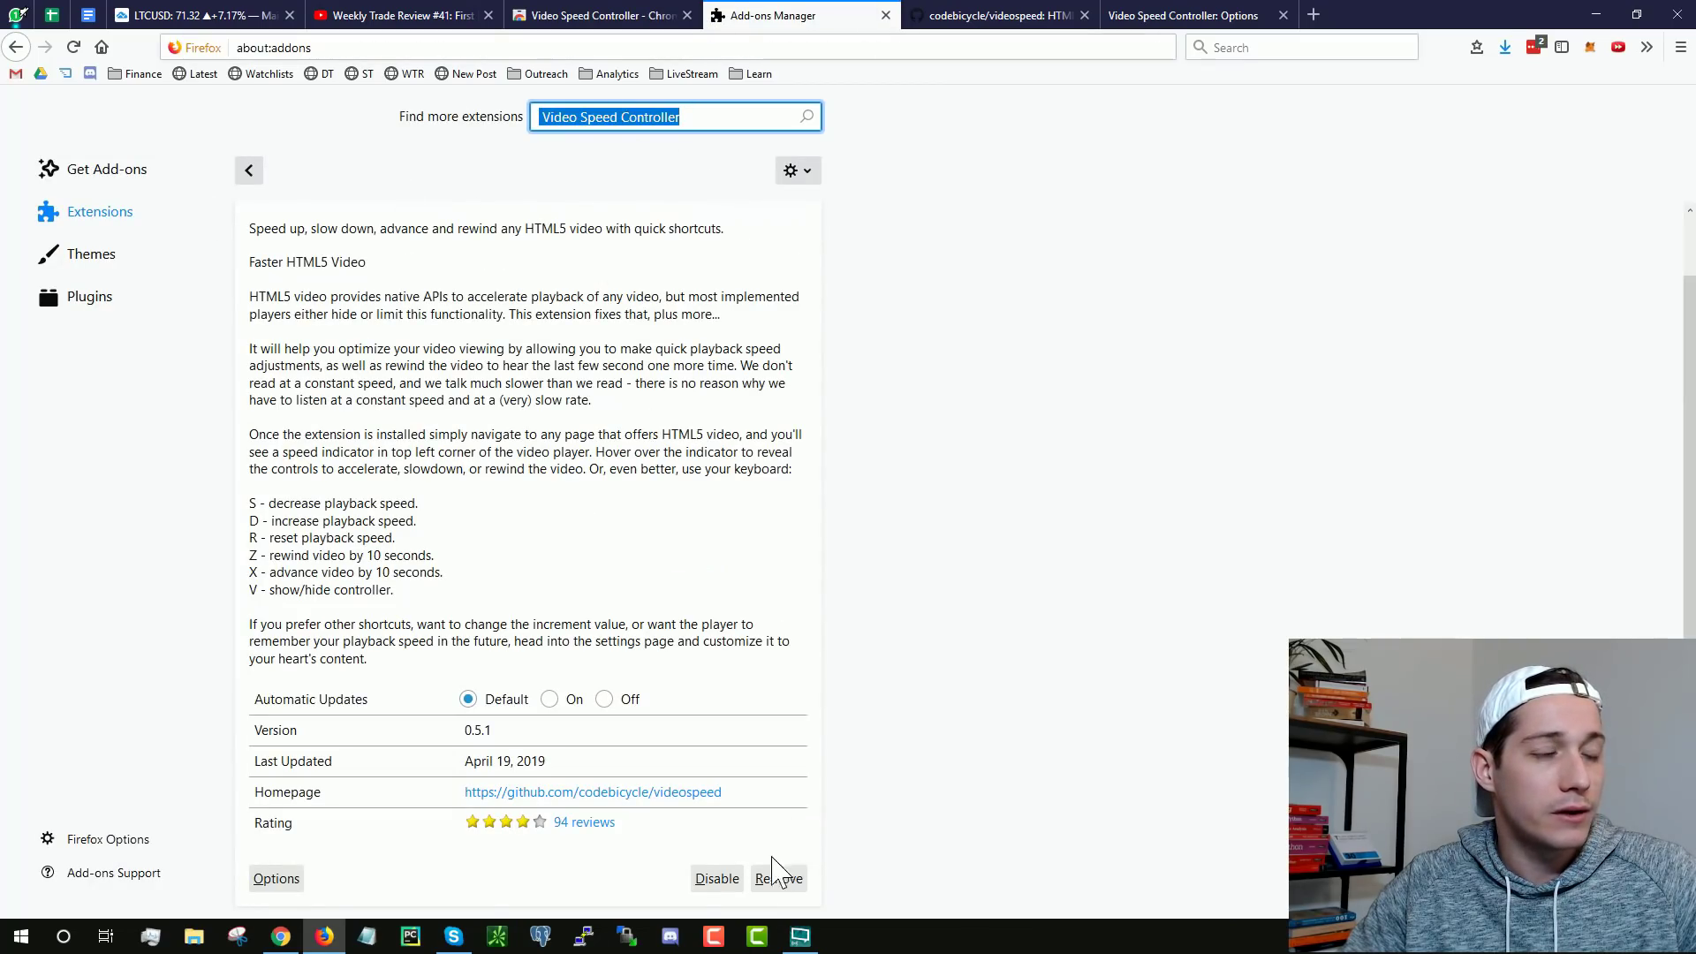
{"action": "left_click", "coordinate": [650, 15]}
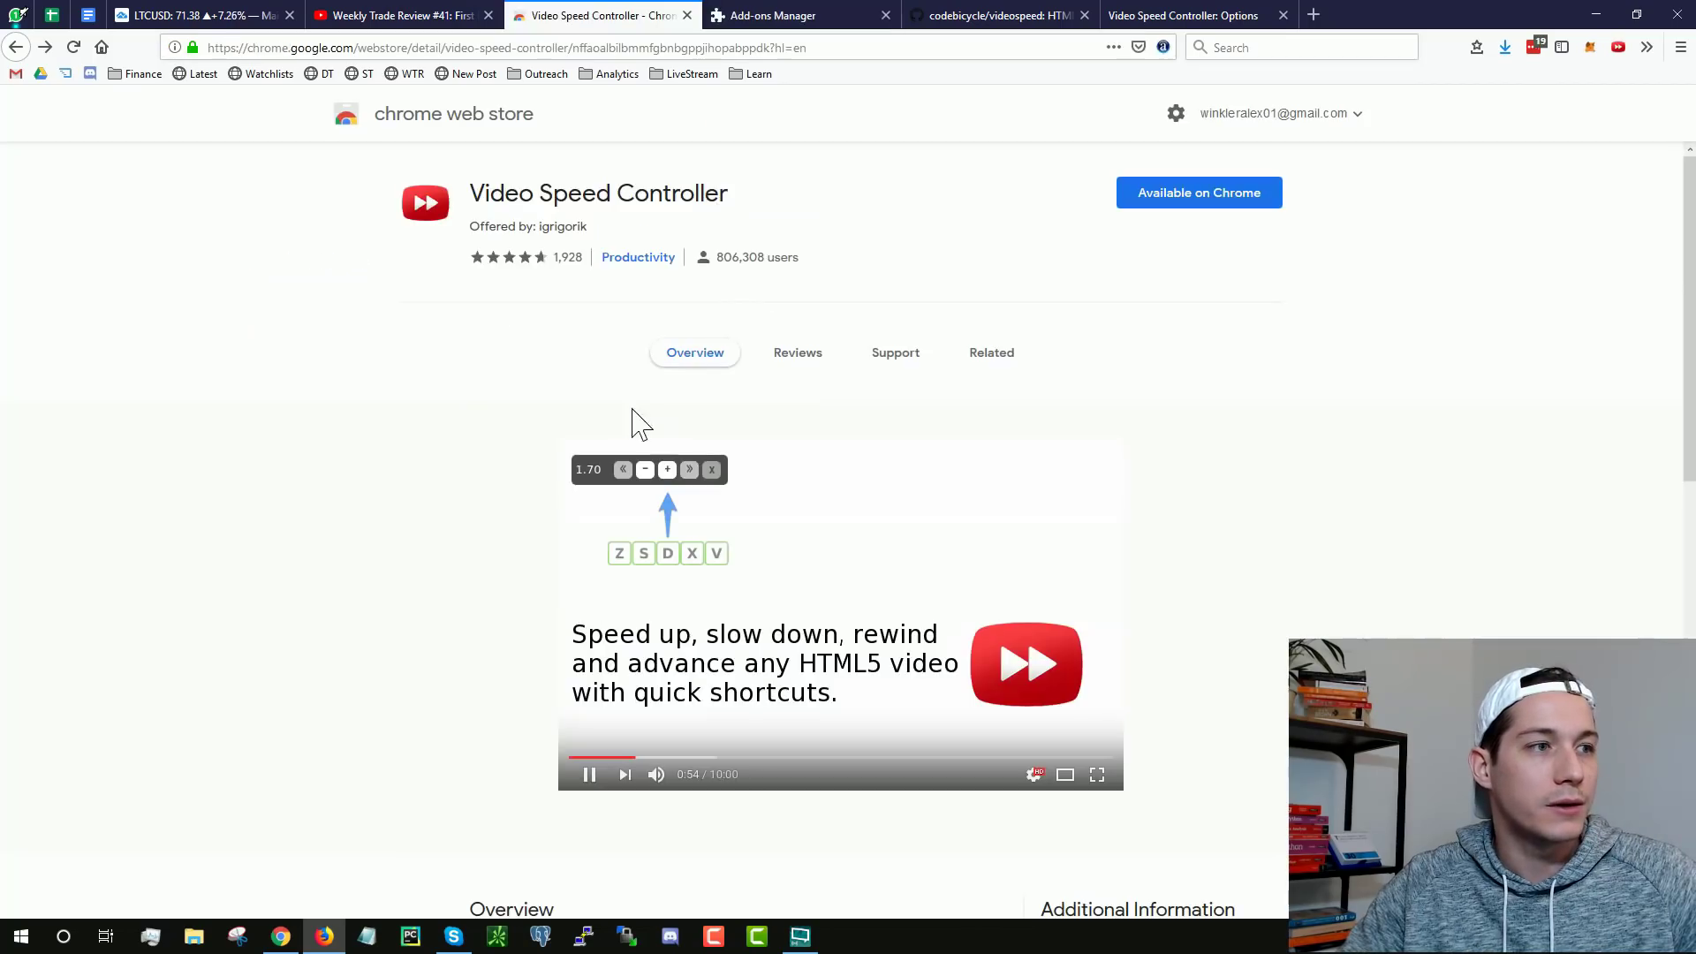
{"action": "left_click_drag", "start_coordinate": [823, 257], "coordinate": [715, 257]}
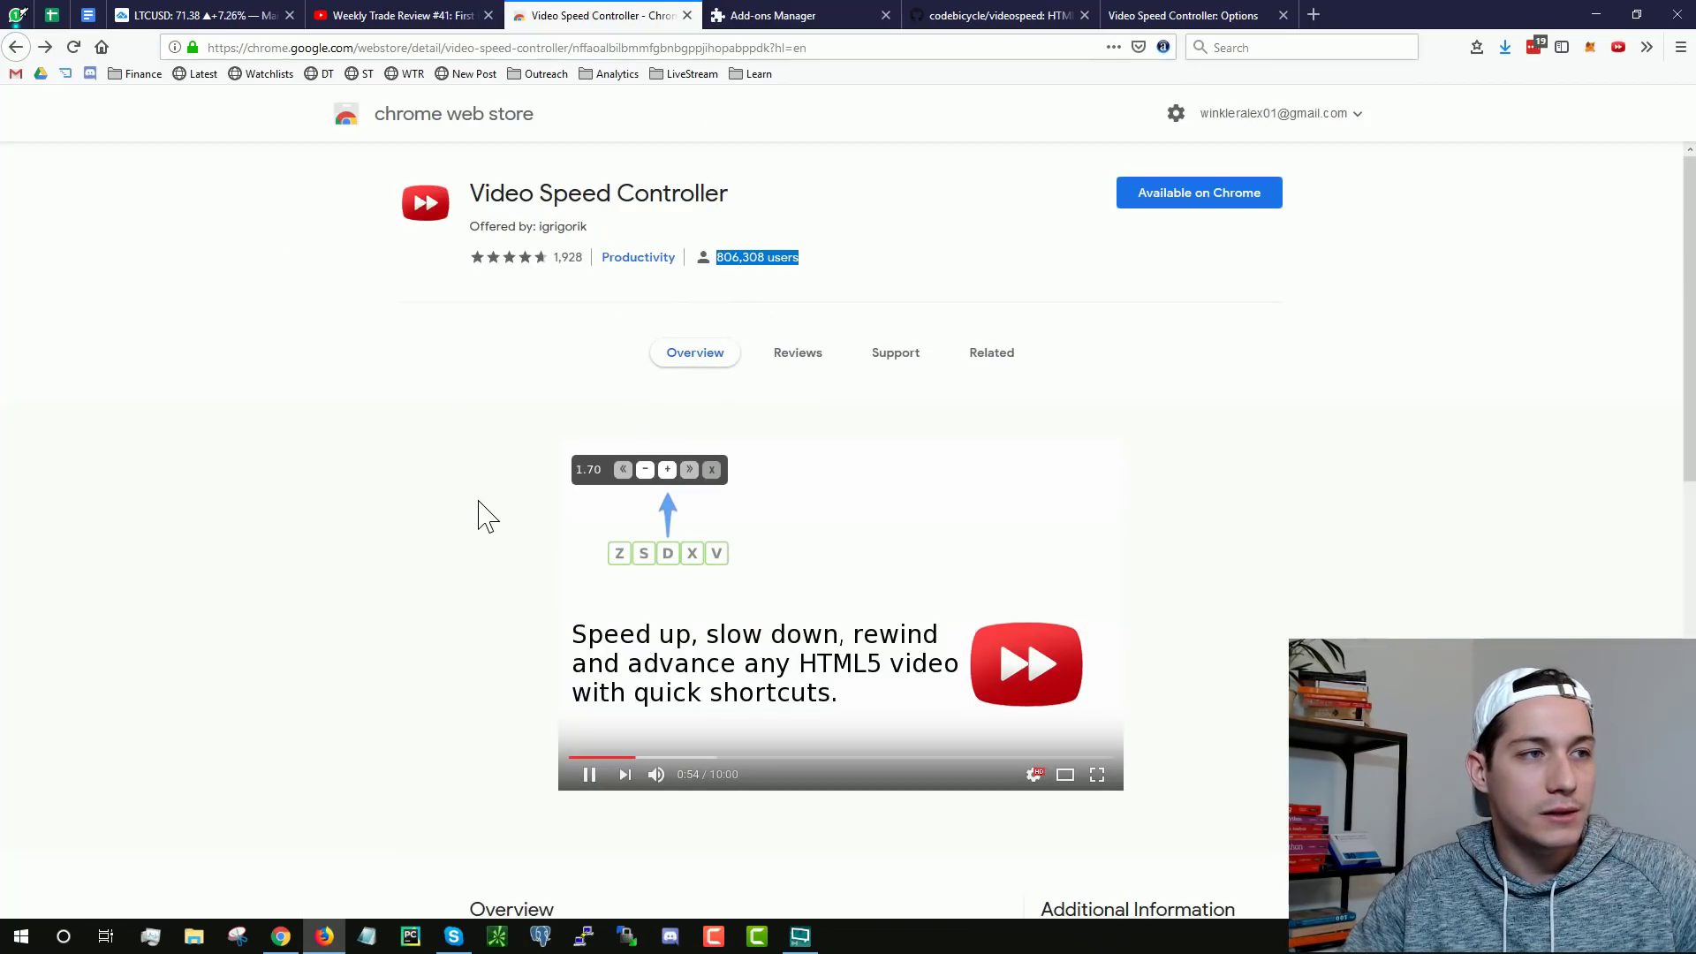
{"action": "scroll", "coordinate": [454, 412], "scroll_direction": "down", "scroll_amount": 2}
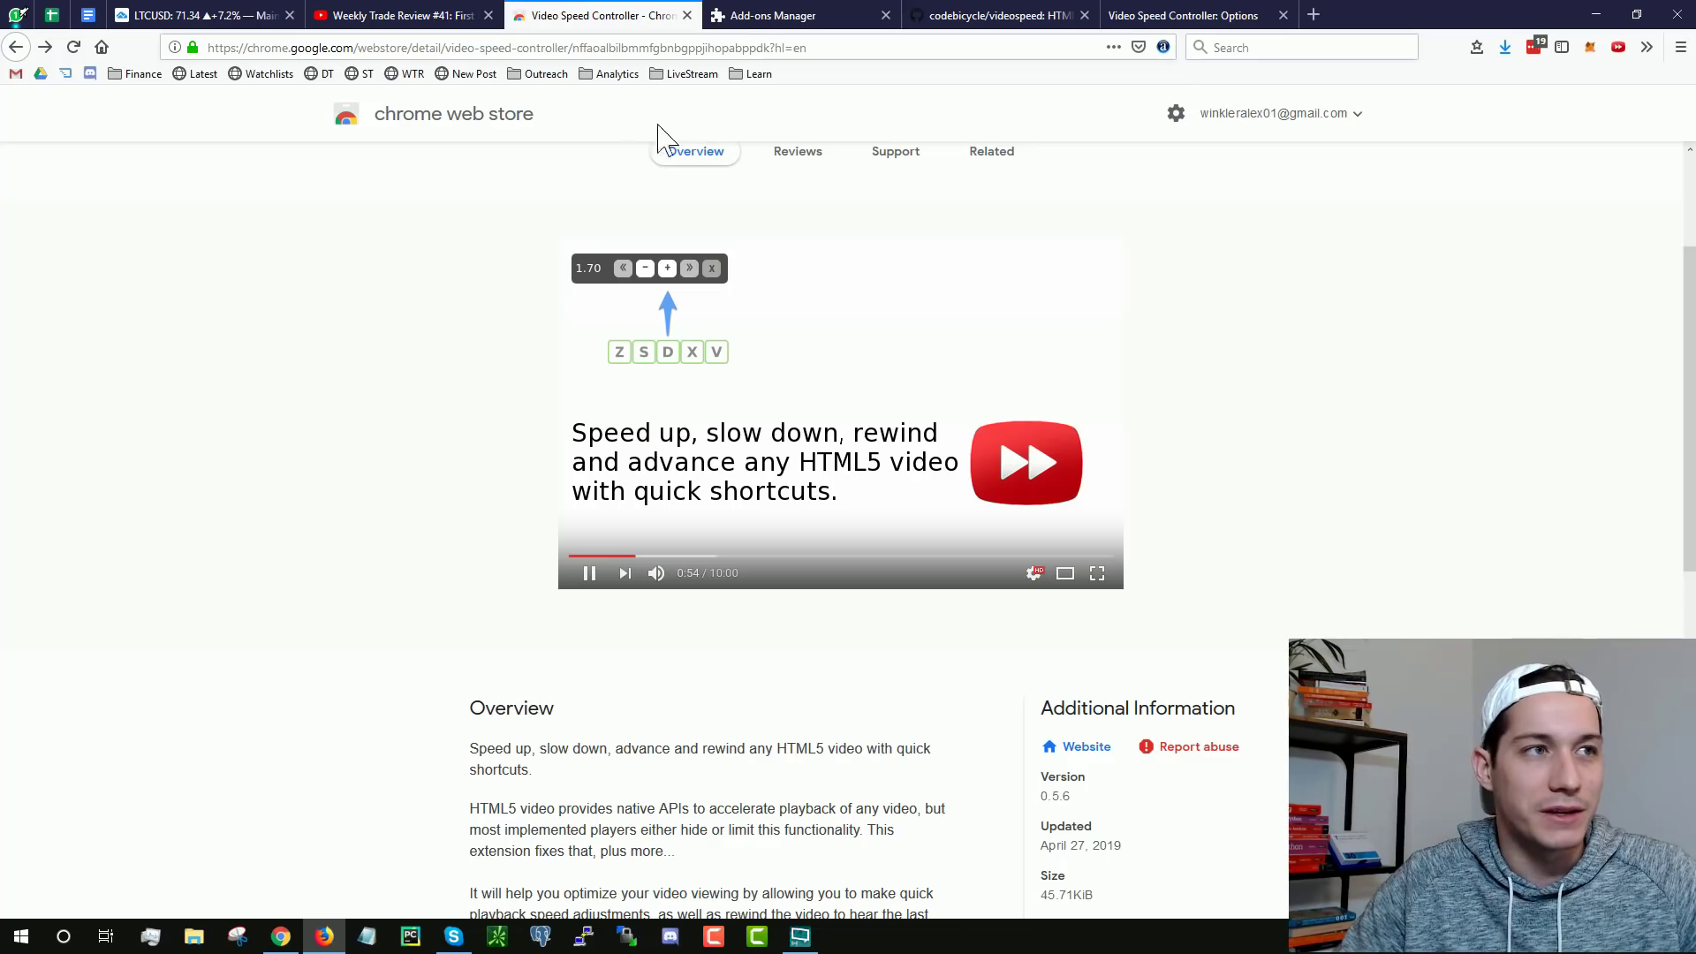
{"action": "left_click", "coordinate": [753, 27]}
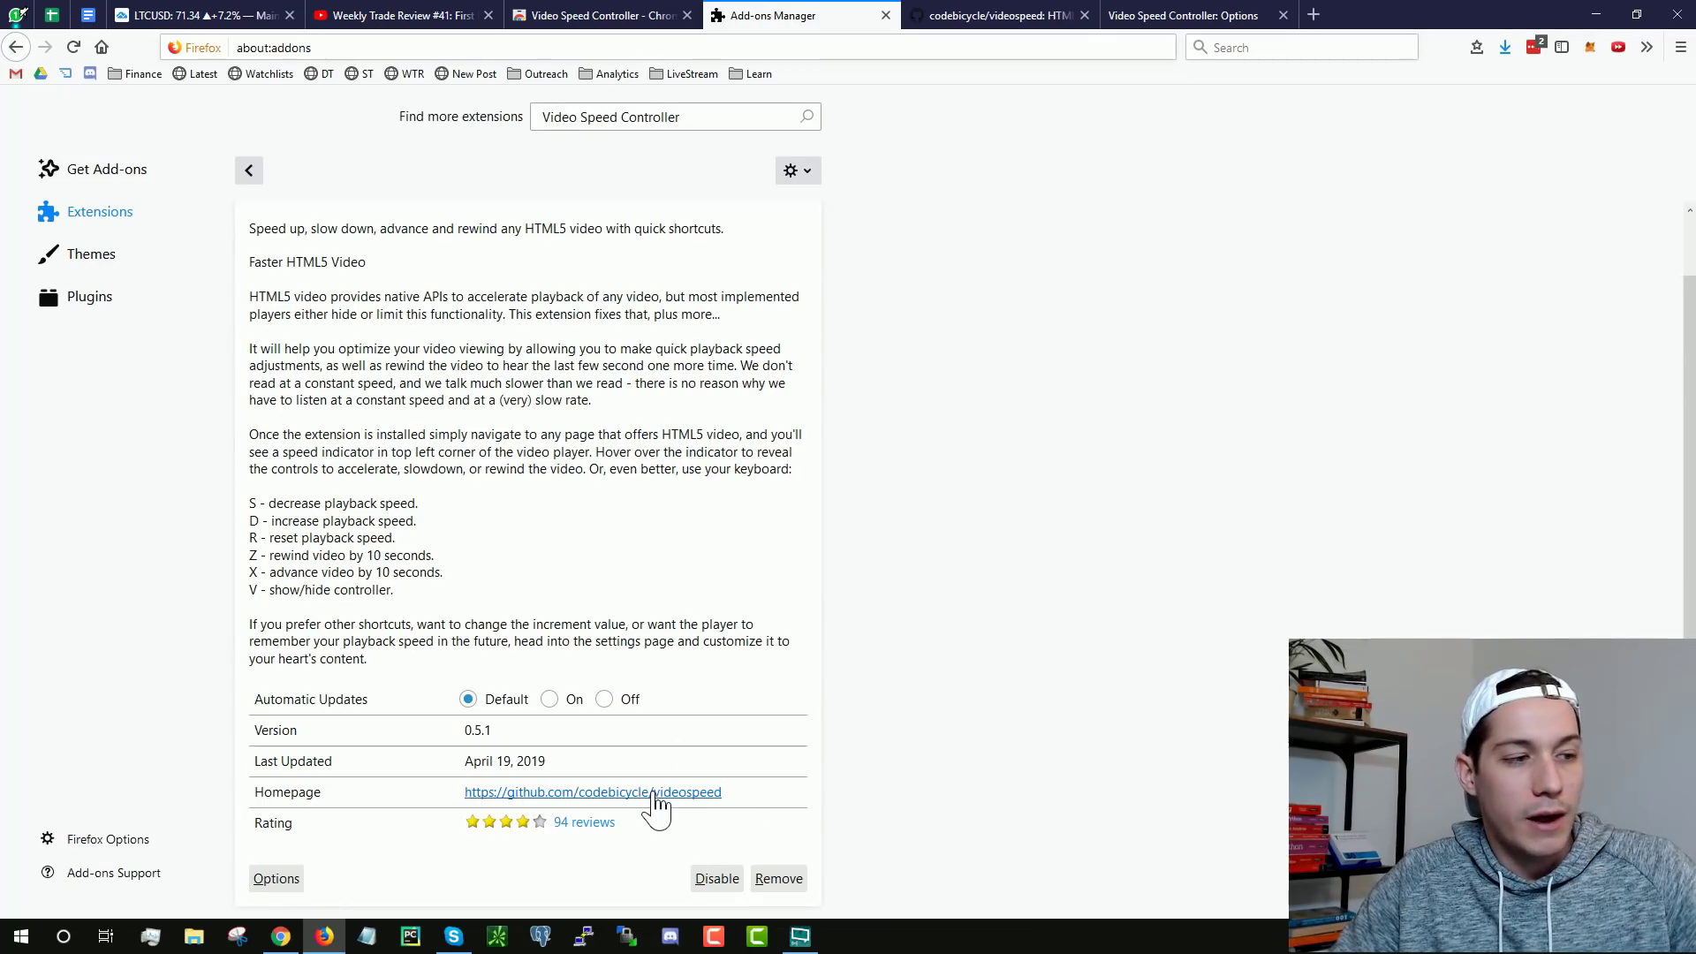
Step: Open the codebicycle/videospeed repository on GitHub and read its README and the Firefox port description
{"action": "left_click", "coordinate": [940, 15]}
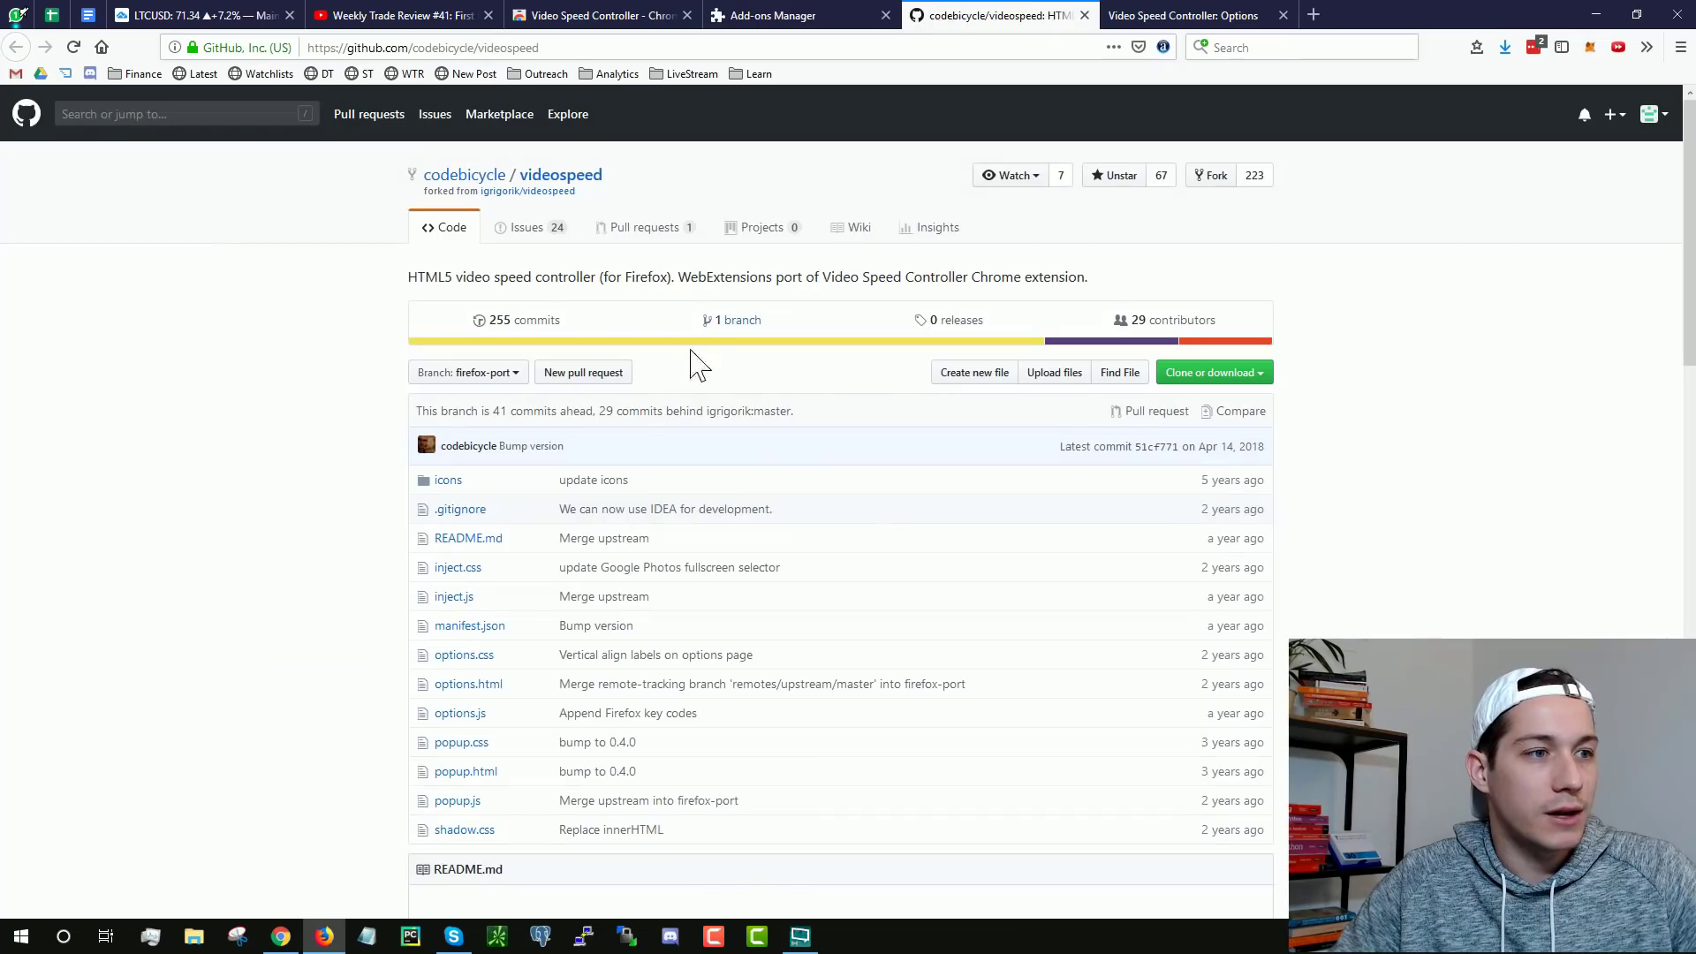
{"action": "scroll", "coordinate": [636, 454], "scroll_direction": "down", "scroll_amount": 3}
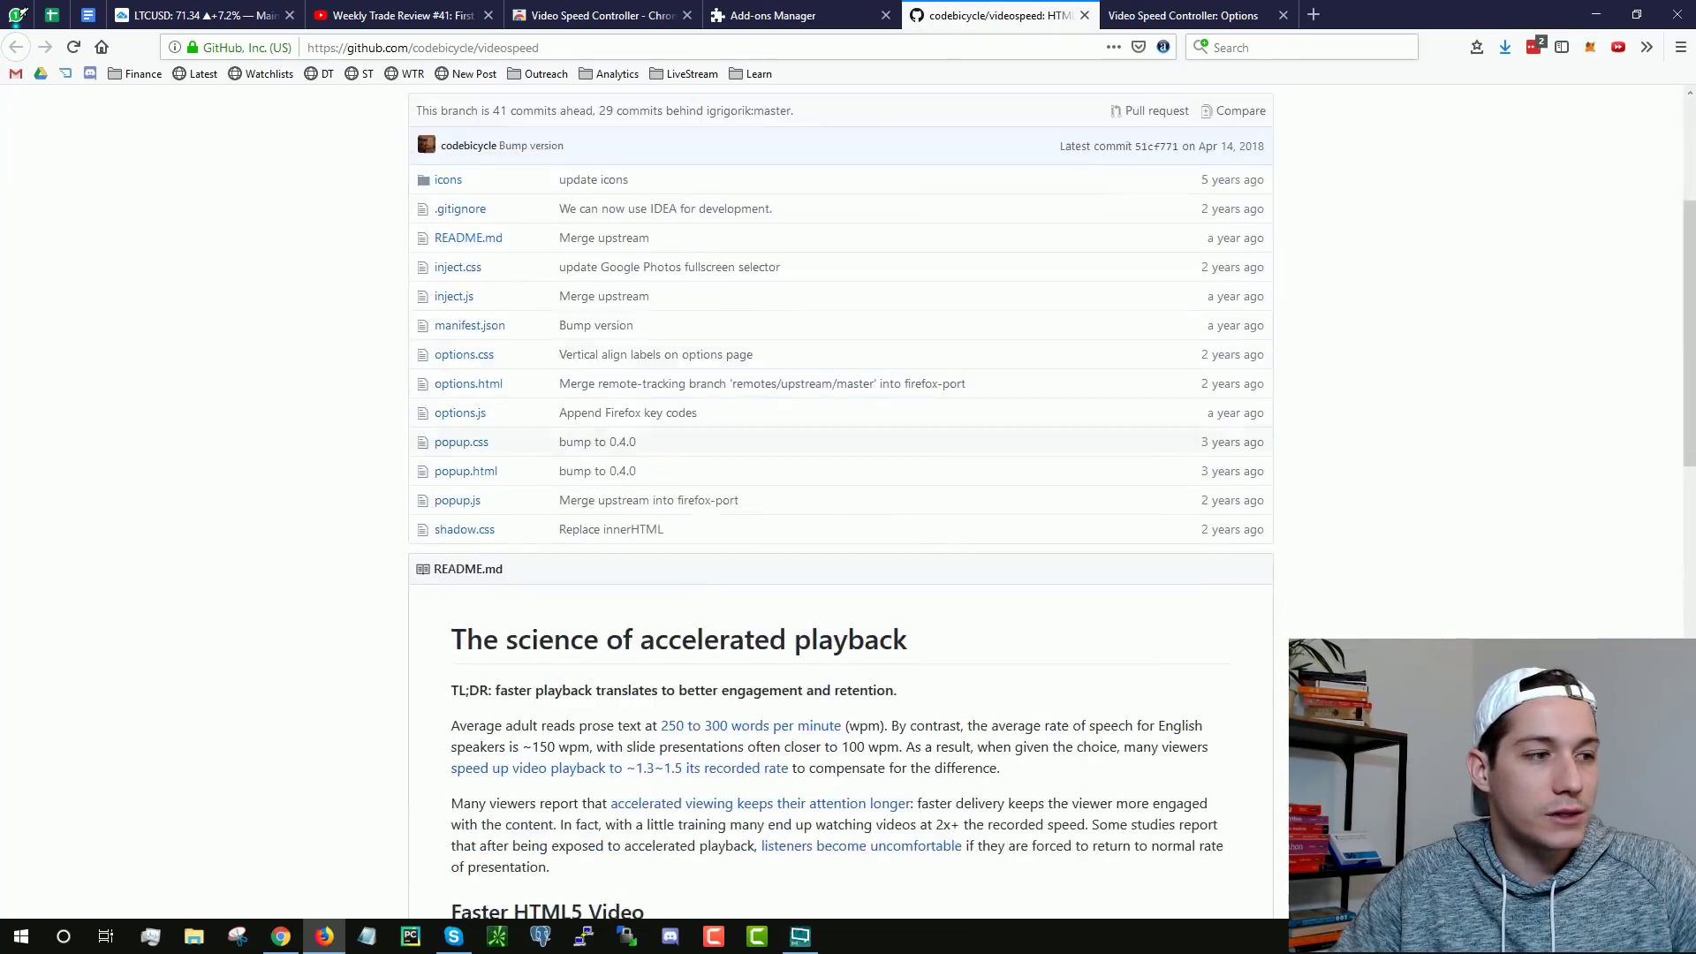
{"action": "scroll", "coordinate": [619, 586], "scroll_direction": "down", "scroll_amount": 2}
{"action": "scroll", "coordinate": [539, 628], "scroll_direction": "down", "scroll_amount": 2}
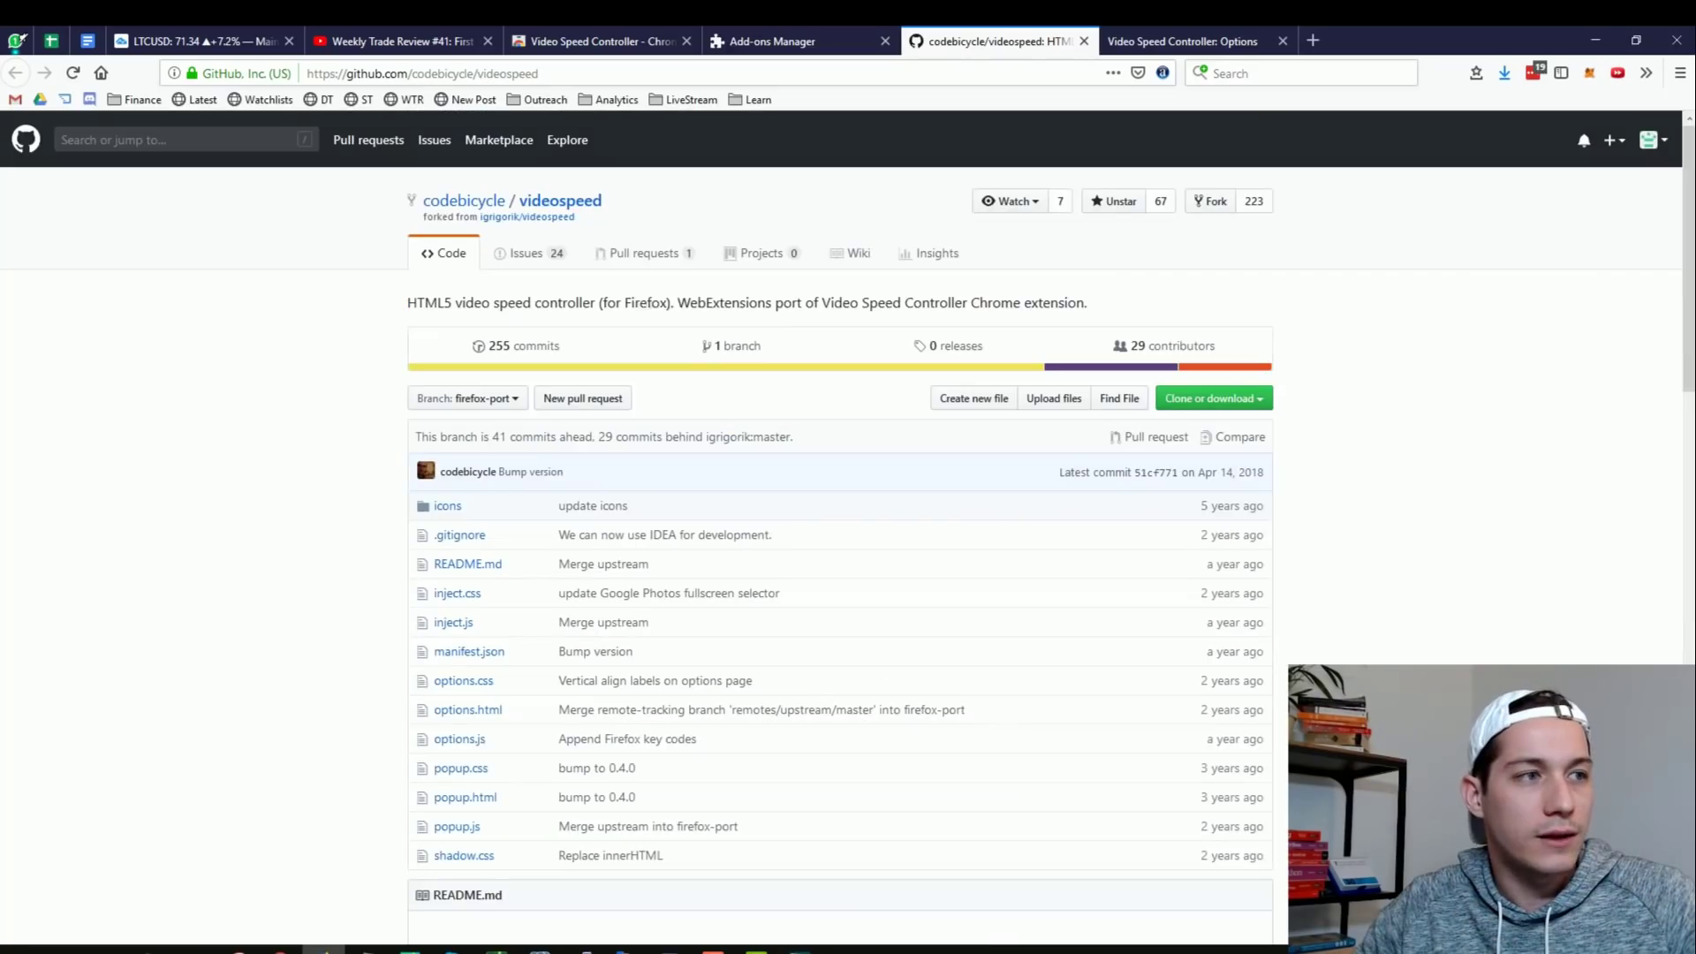
{"action": "double_click", "coordinate": [646, 302]}
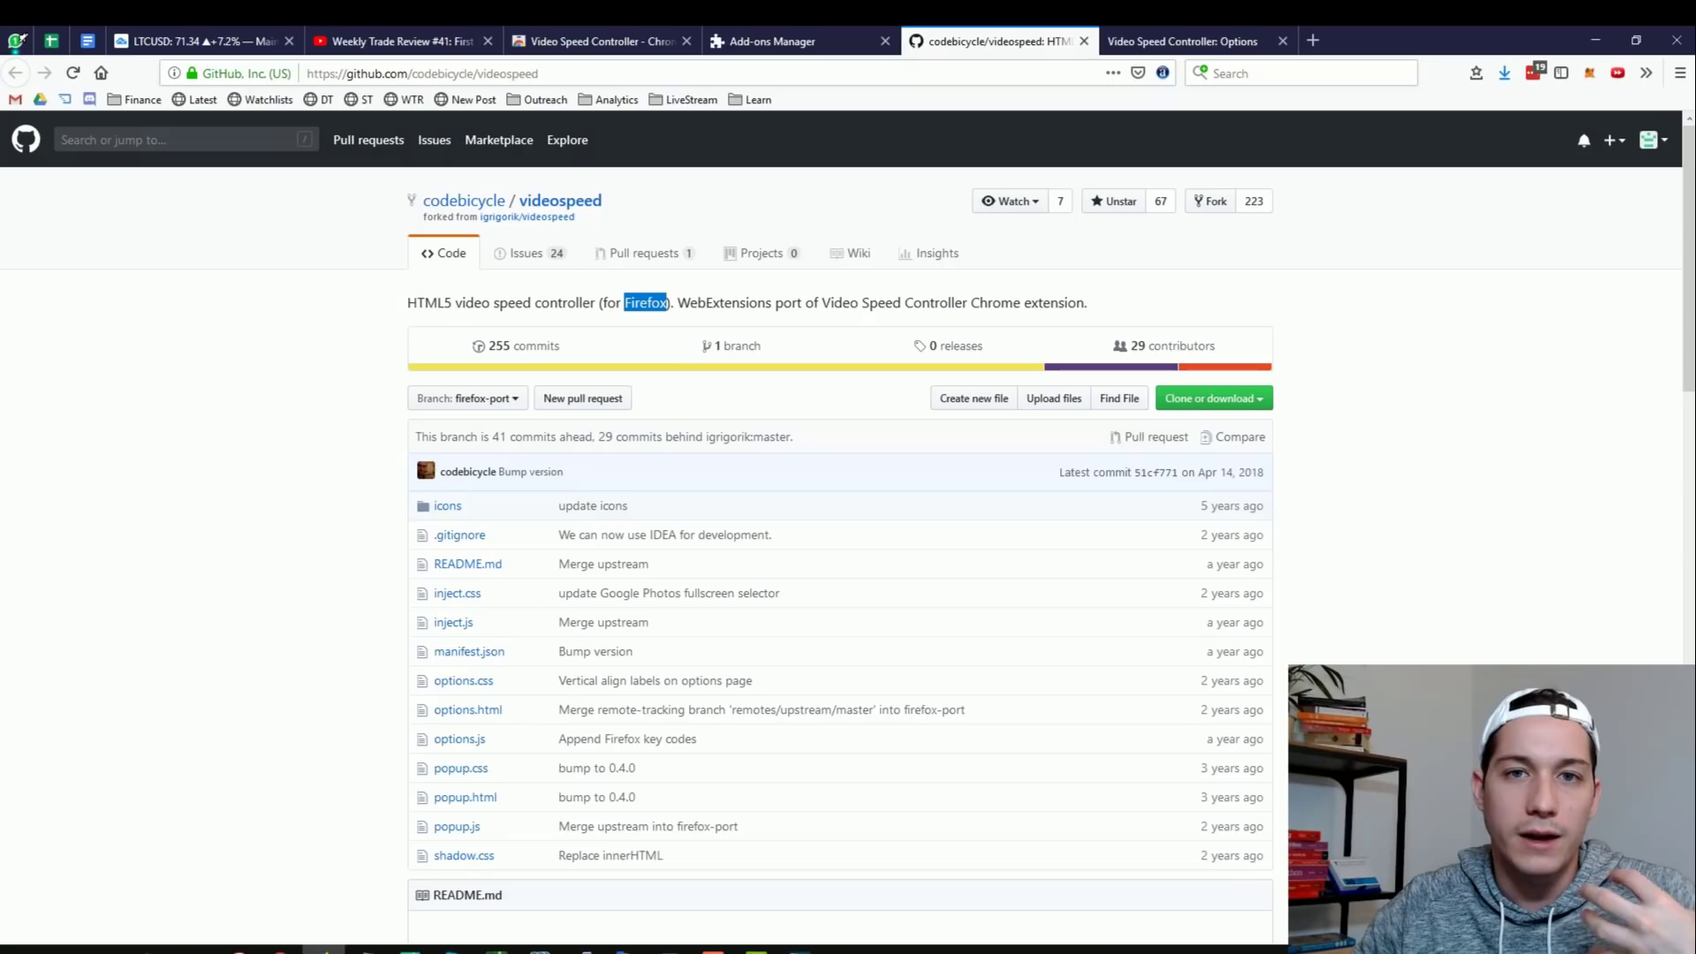
Step: Open the Video Speed Controller settings page through the extension
{"action": "left_click", "coordinate": [1168, 40]}
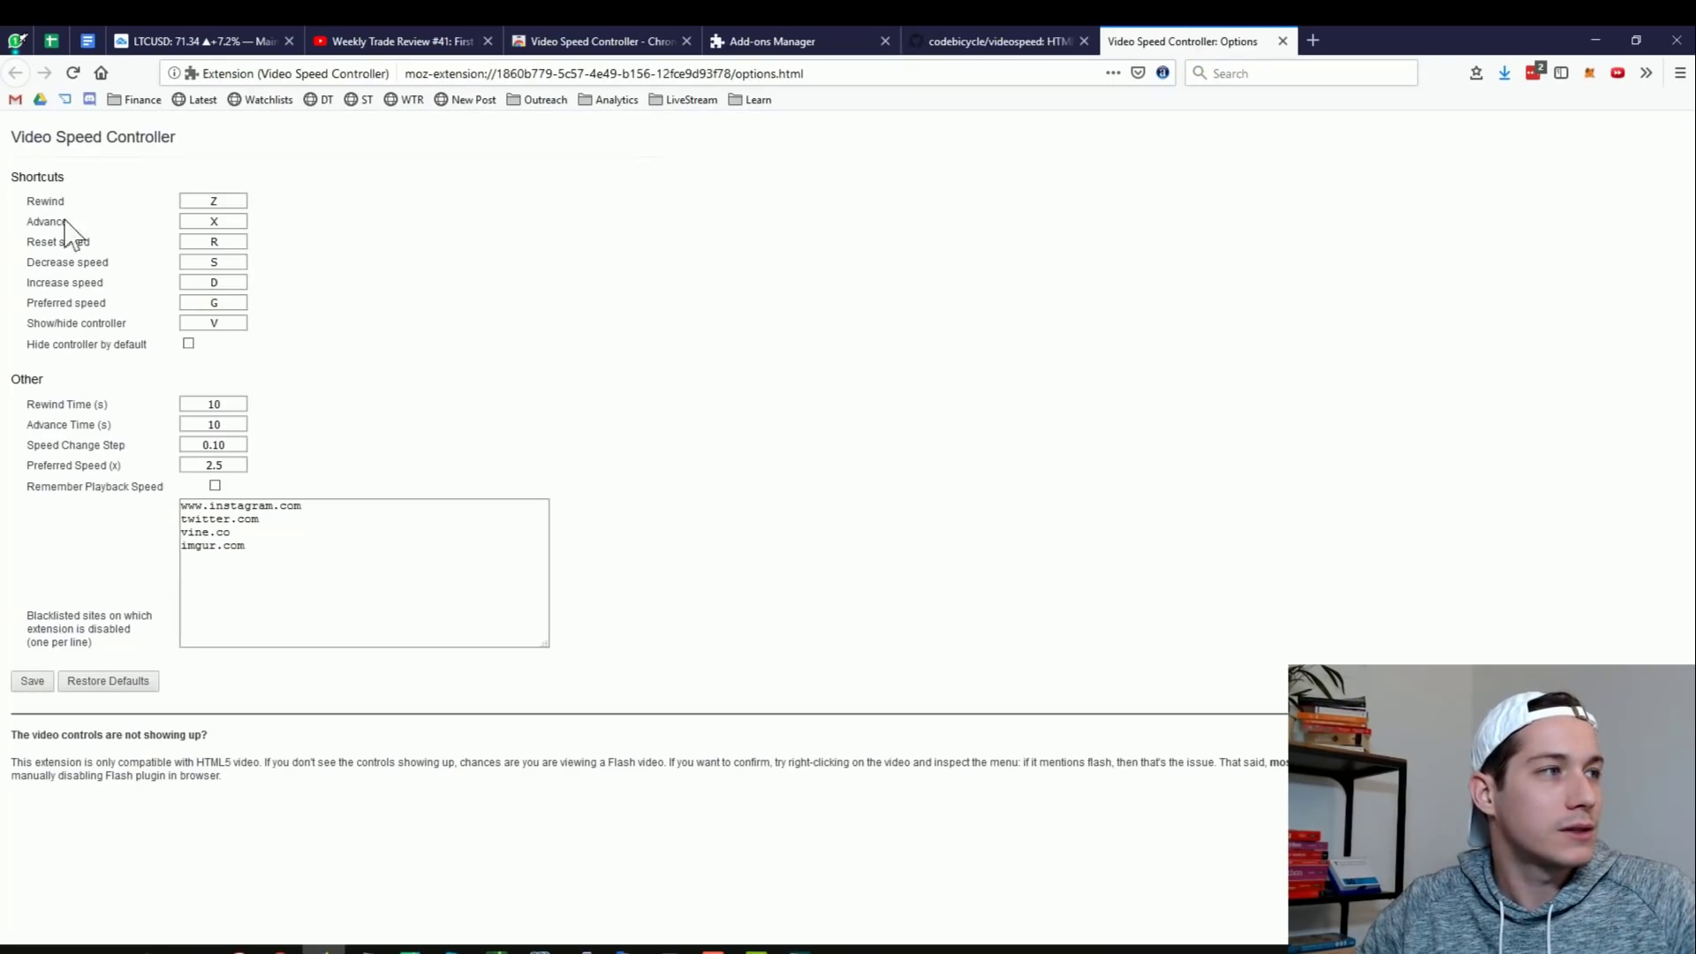
{"action": "left_click", "coordinate": [1618, 78]}
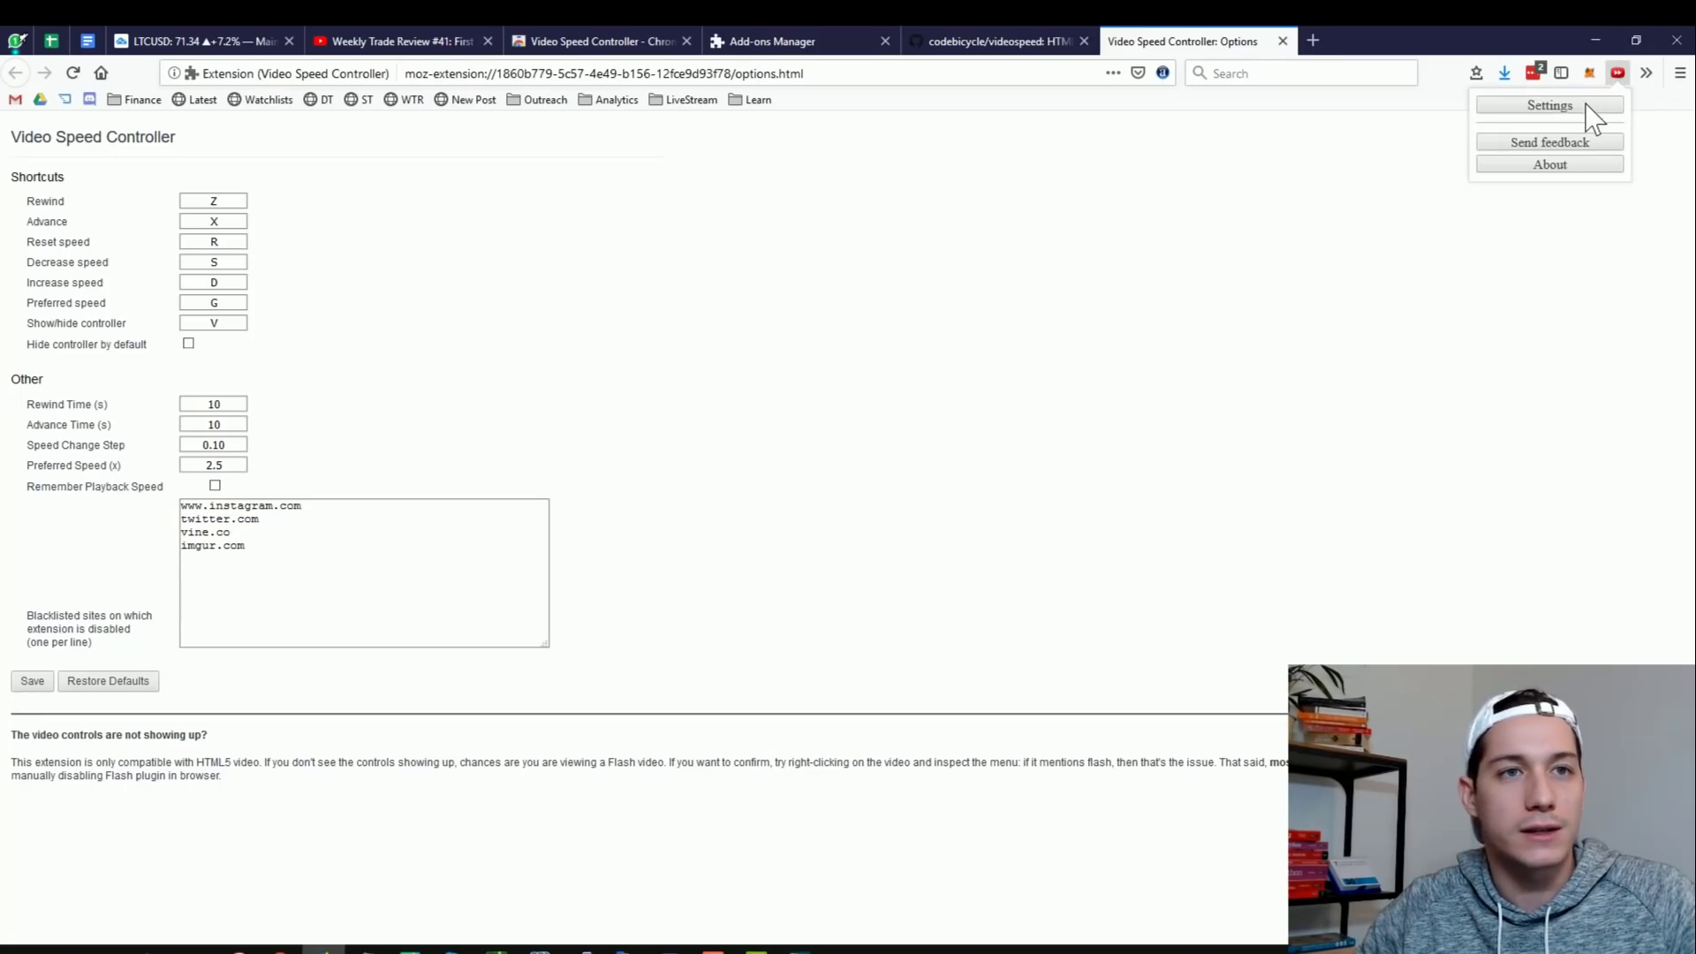
{"action": "left_click", "coordinate": [1590, 108]}
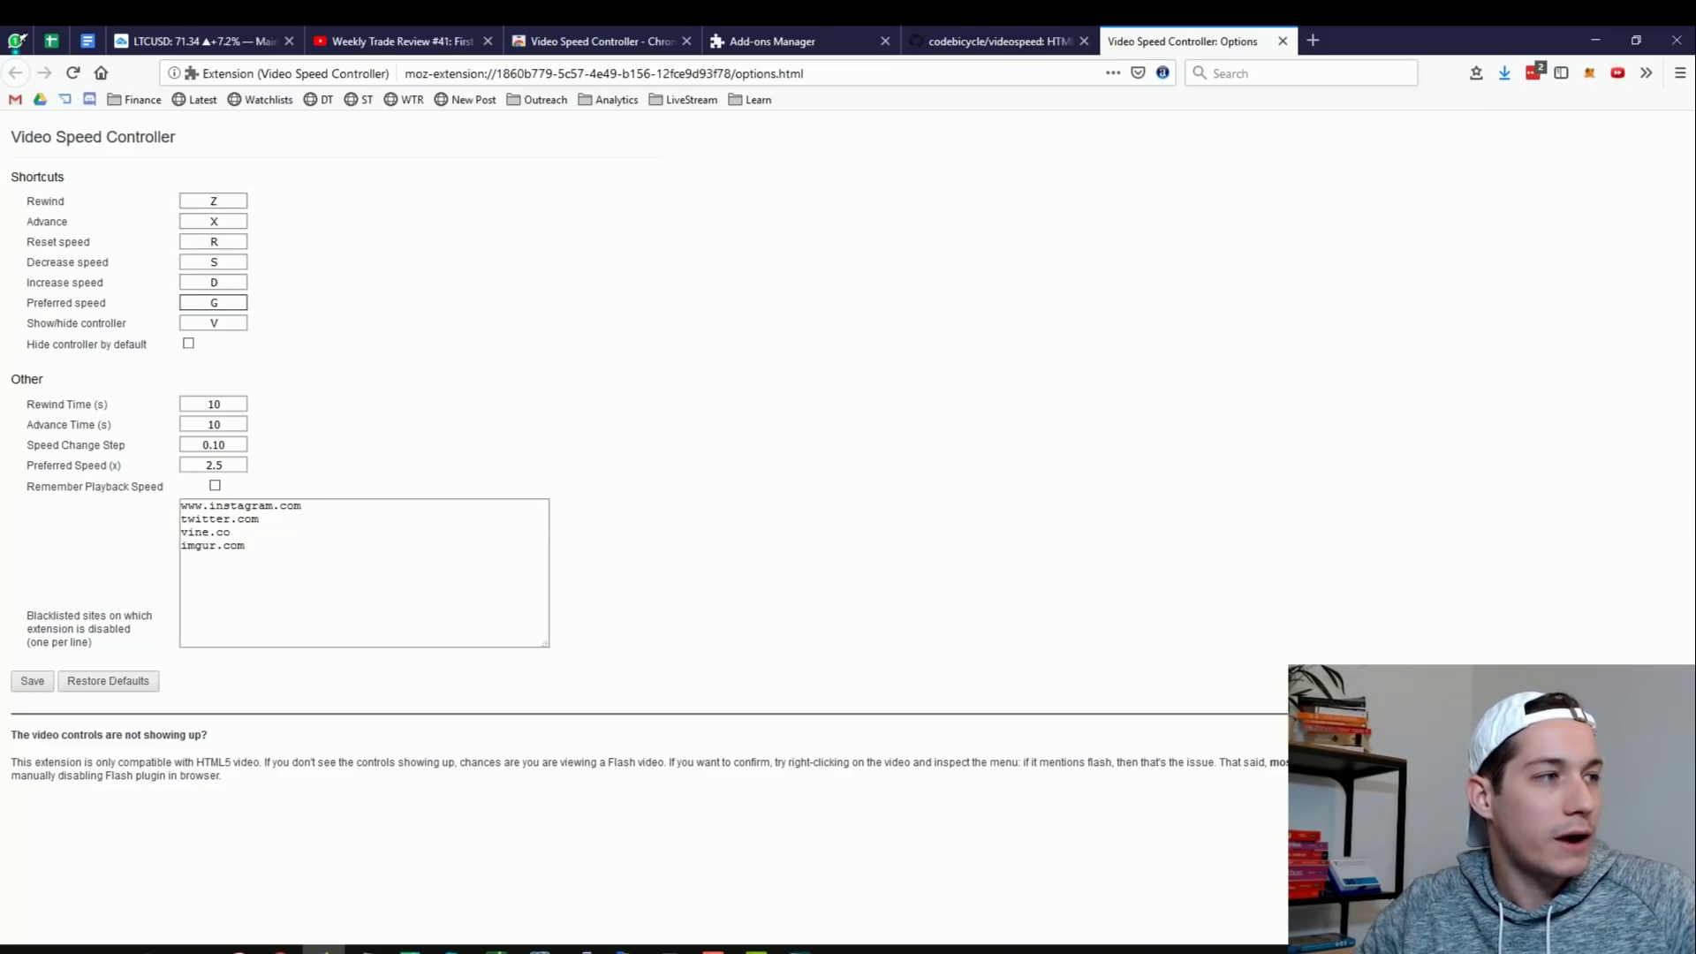
Step: Assign G as the extension's Preferred speed shortcut
{"action": "left_click", "coordinate": [212, 303]}
{"action": "key", "text": "g"}
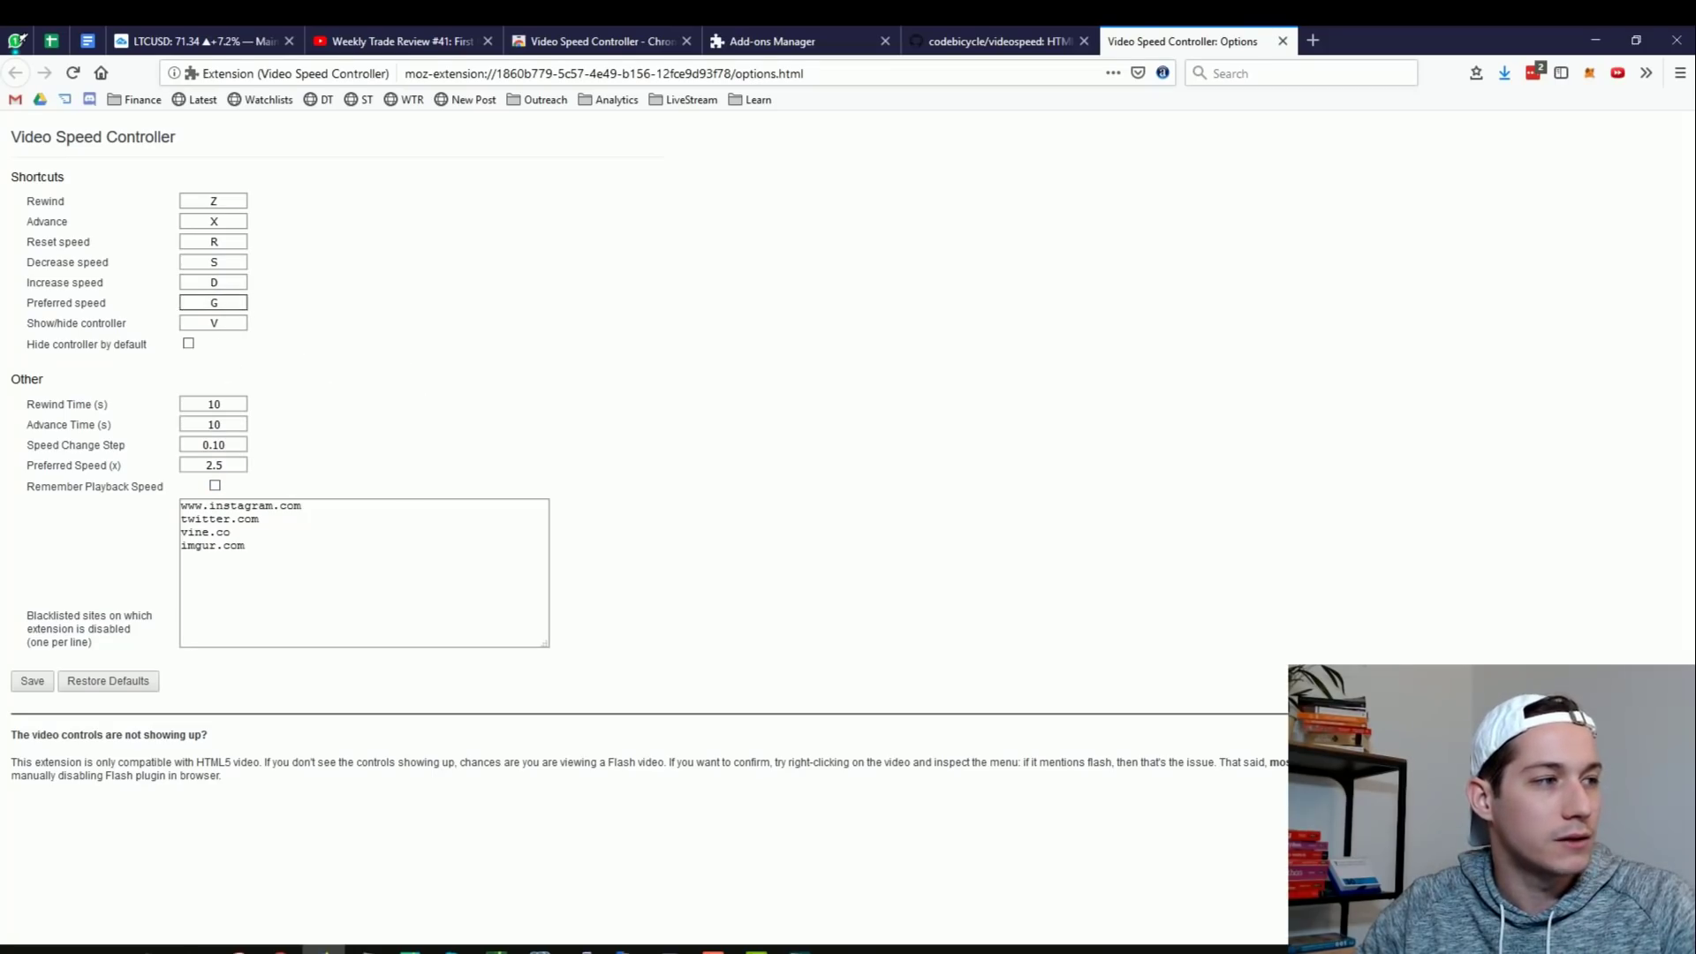
{"action": "left_click", "coordinate": [225, 465]}
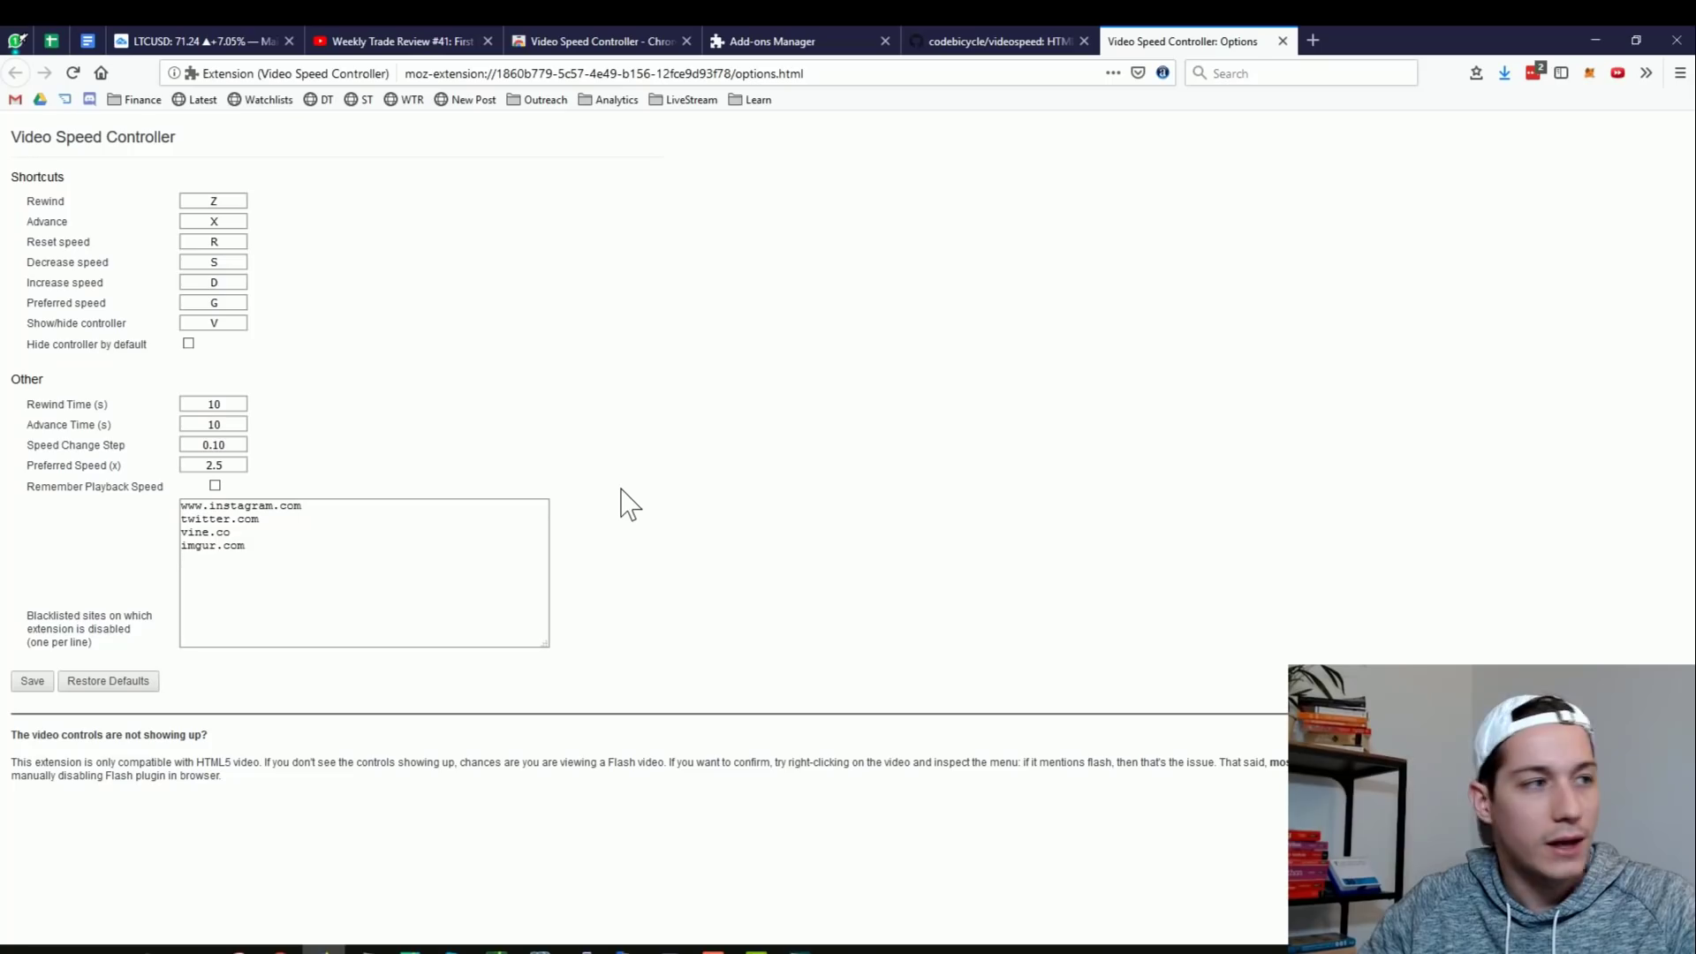
Step: Examine the list of blacklisted sites on which the extension is disabled
{"action": "left_click", "coordinate": [545, 528]}
{"action": "key", "text": "ctrl+a"}
{"action": "left_click", "coordinate": [151, 560]}
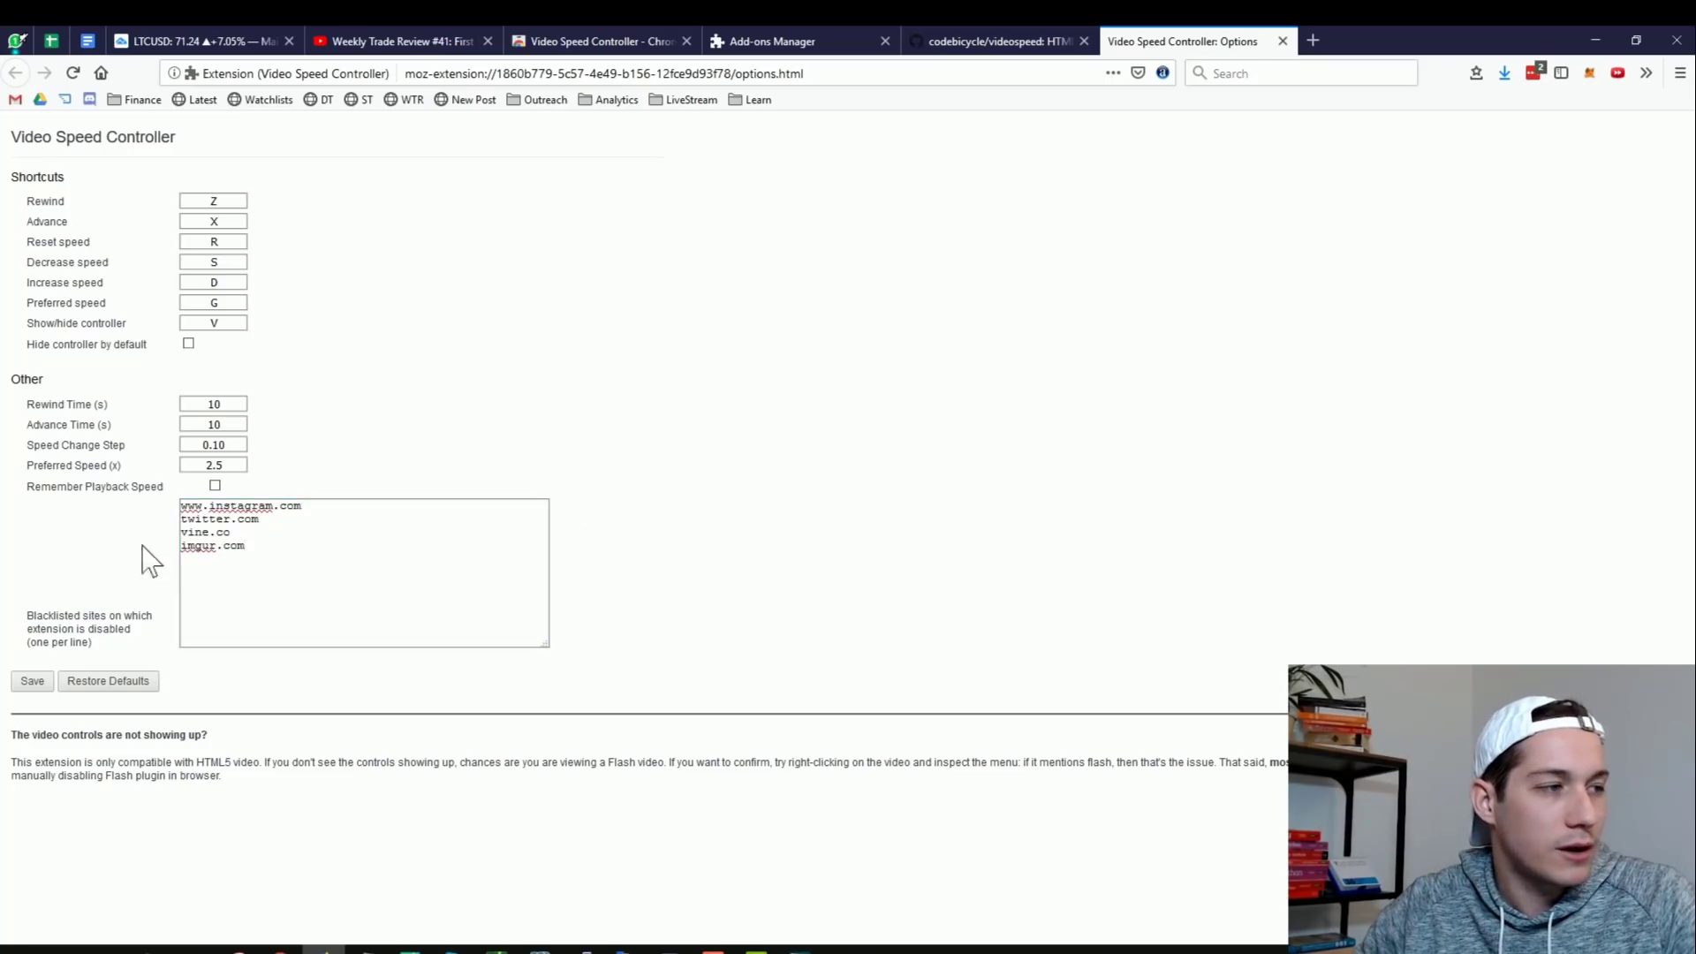
{"action": "left_click", "coordinate": [245, 511]}
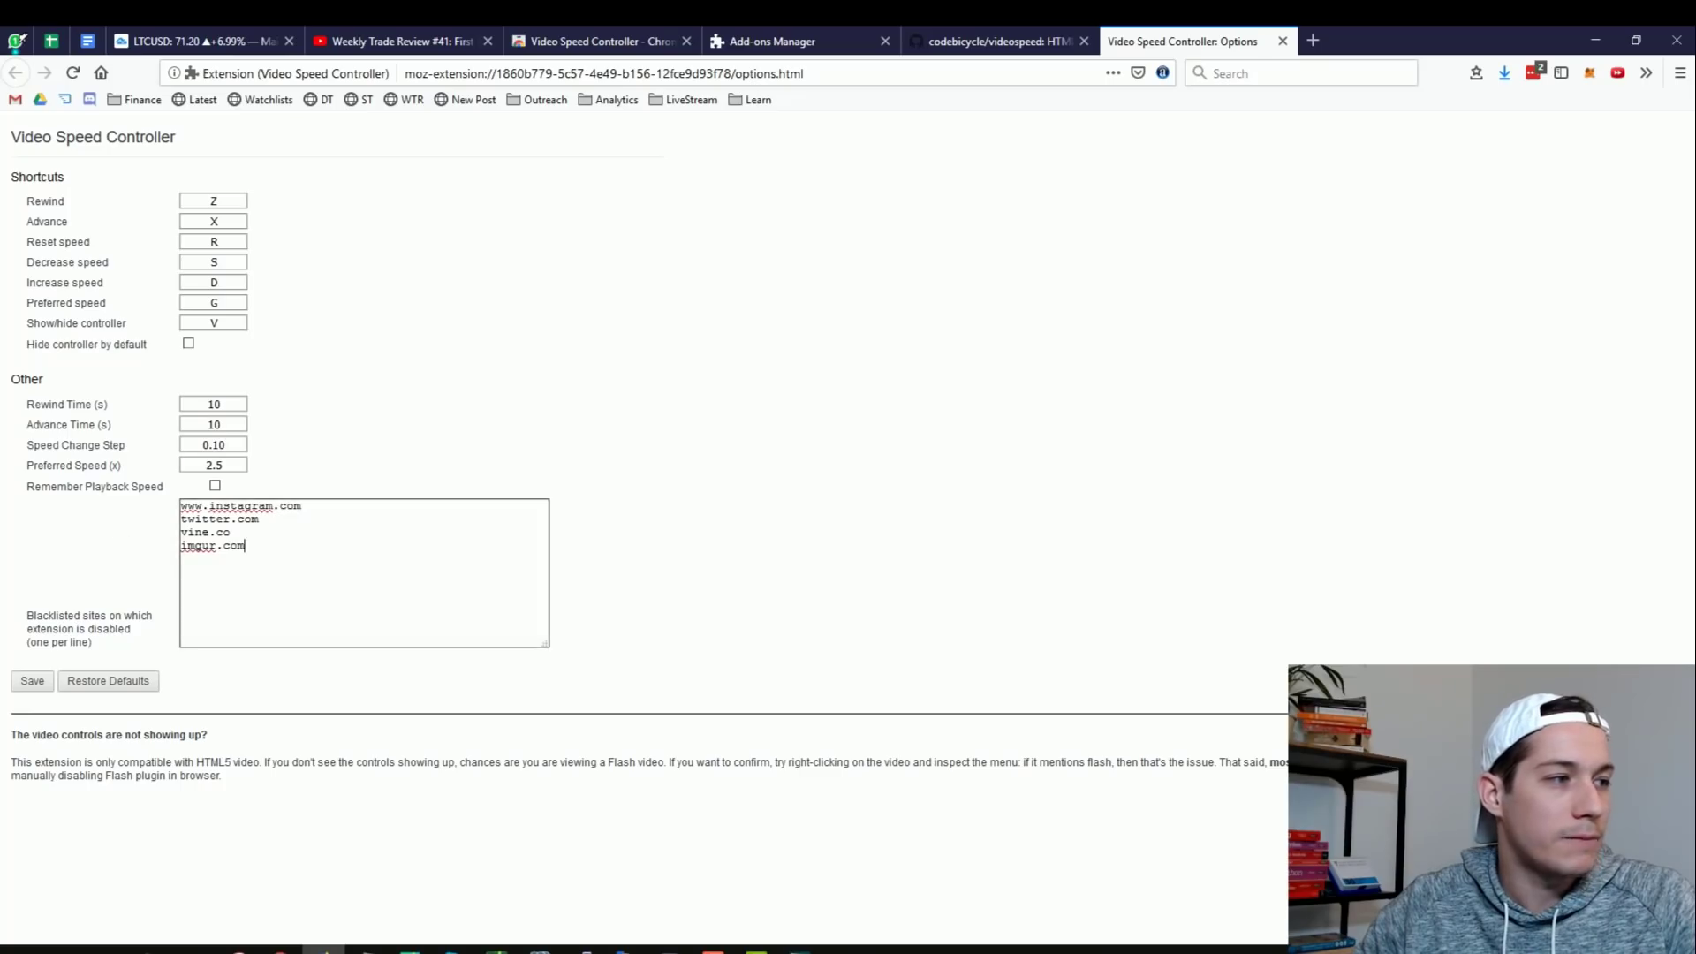
{"action": "left_click_drag", "start_coordinate": [245, 546], "coordinate": [181, 506]}
{"action": "left_click", "coordinate": [215, 532]}
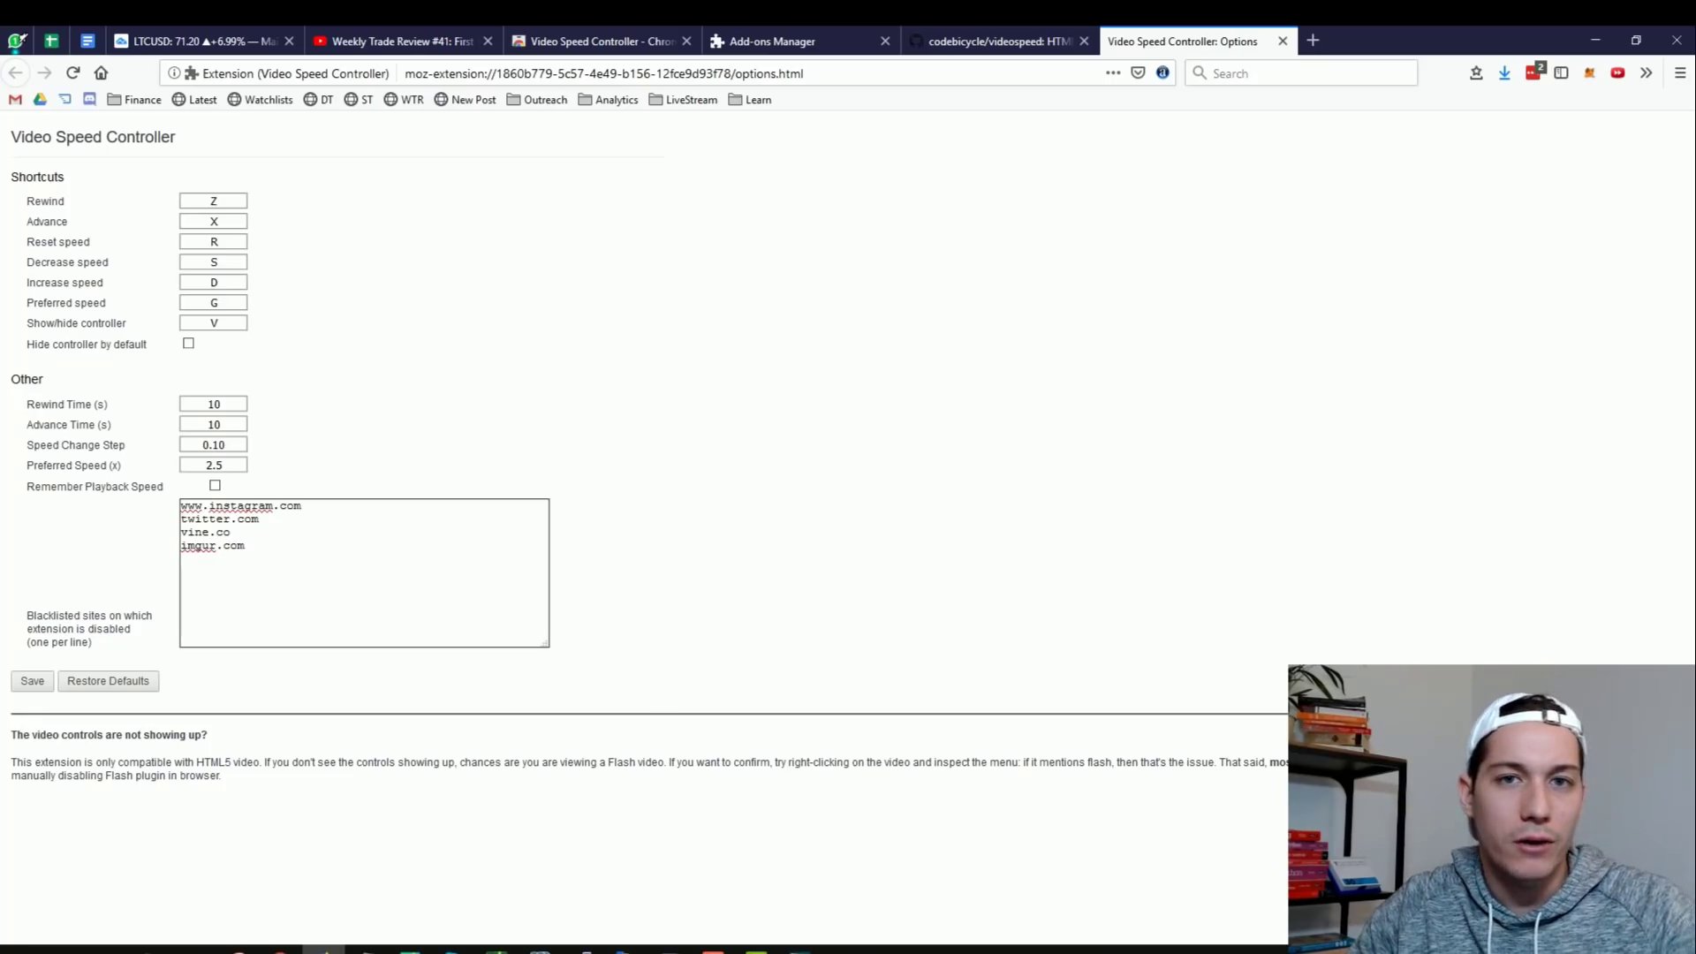
{"action": "left_click", "coordinate": [301, 506]}
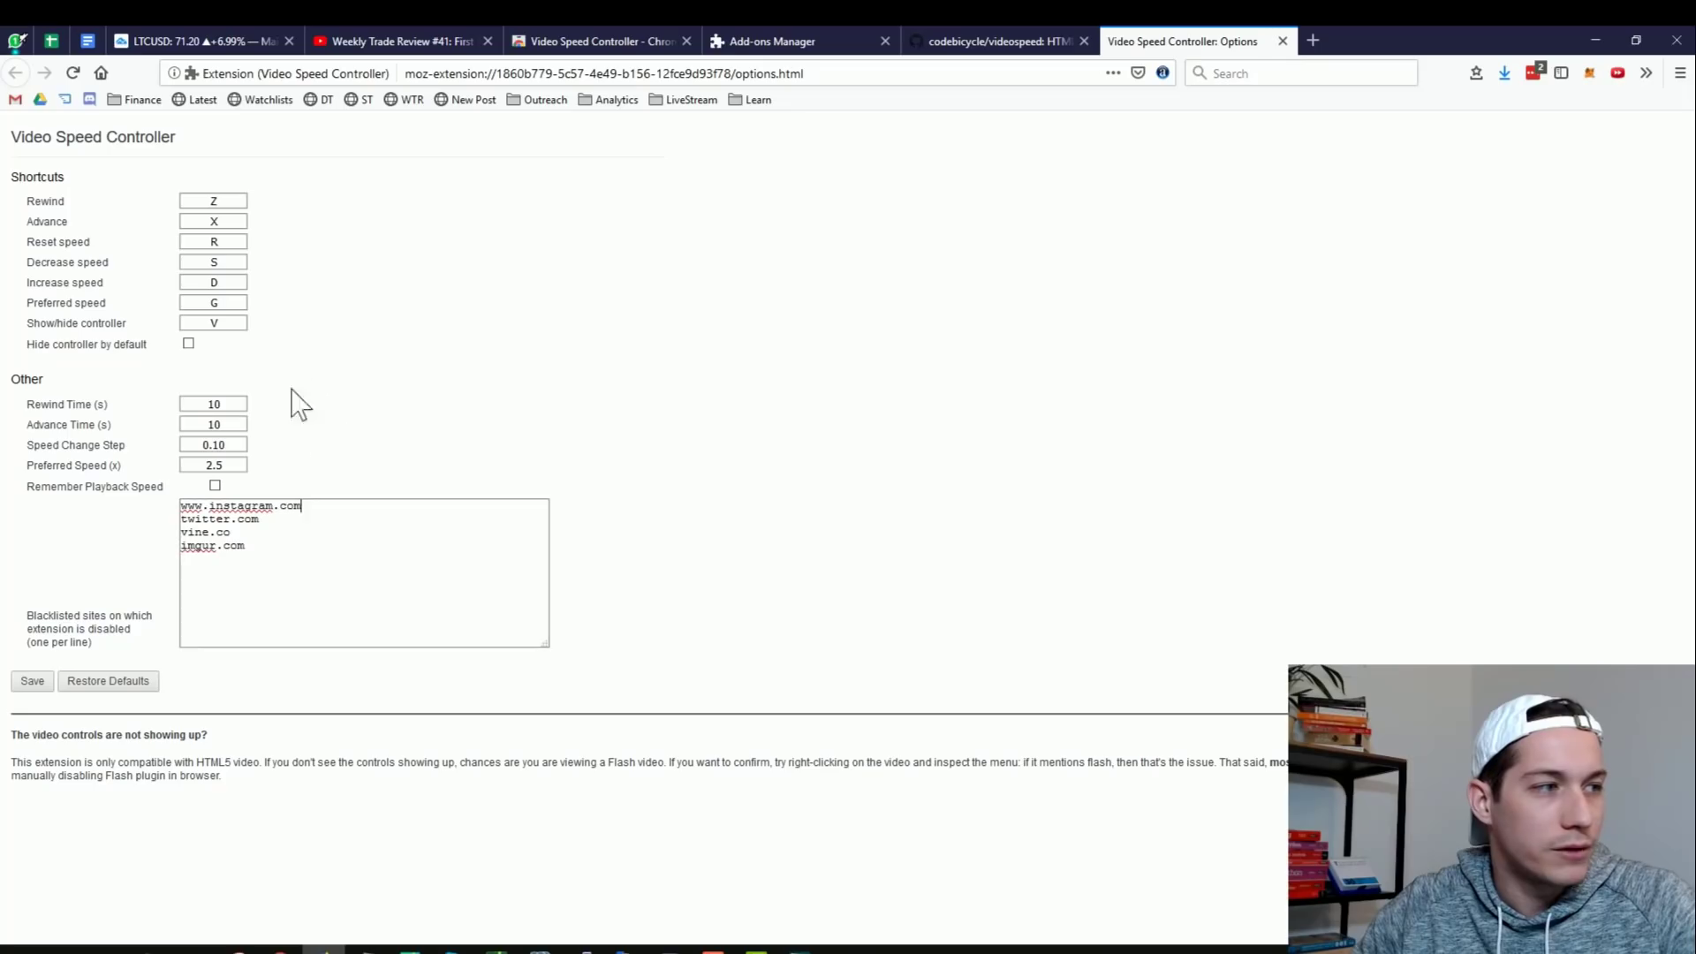
{"action": "left_click", "coordinate": [215, 302]}
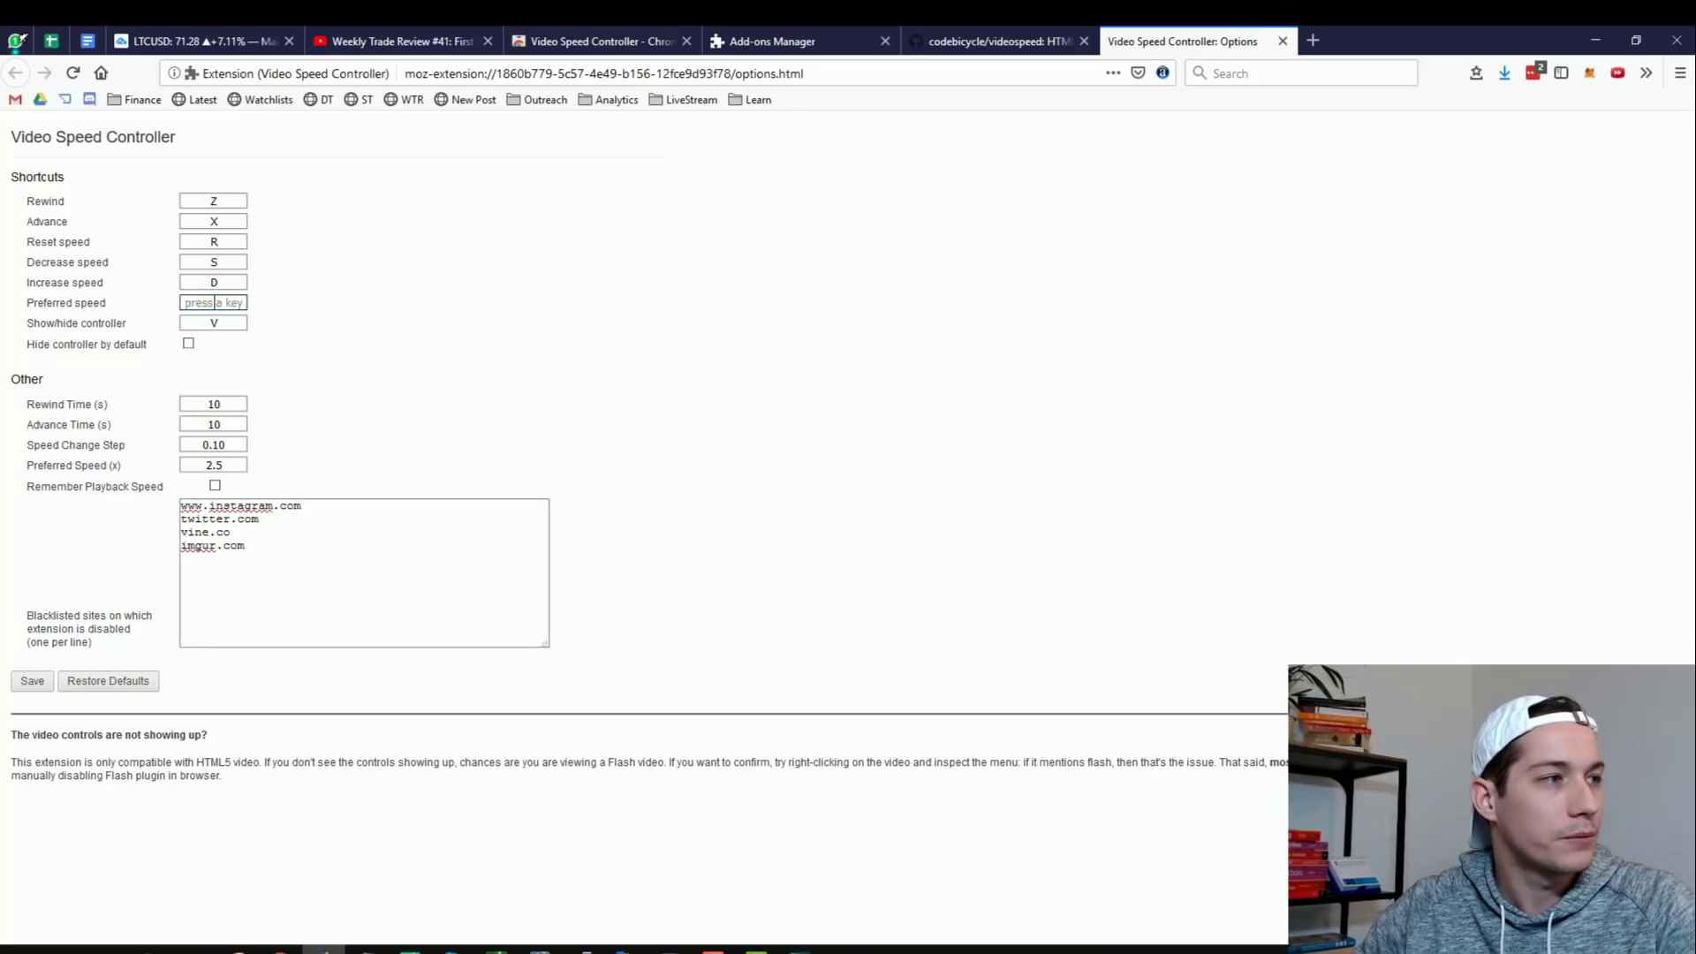
{"action": "left_click", "coordinate": [300, 325]}
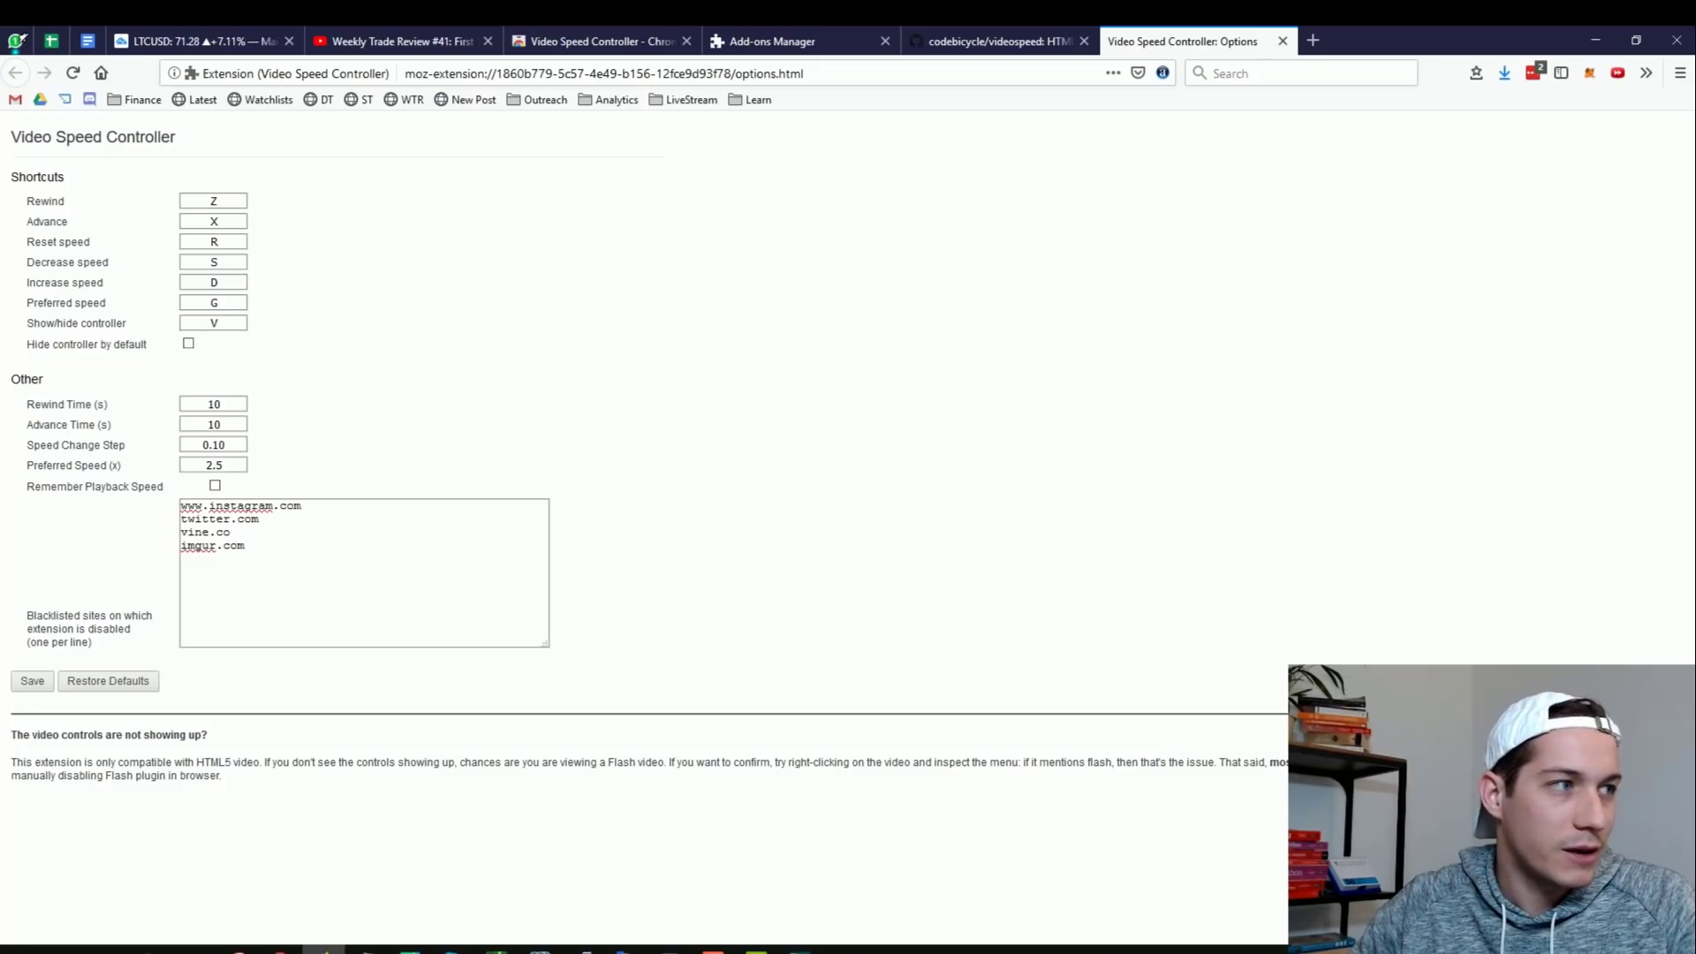
{"action": "left_click", "coordinate": [340, 362]}
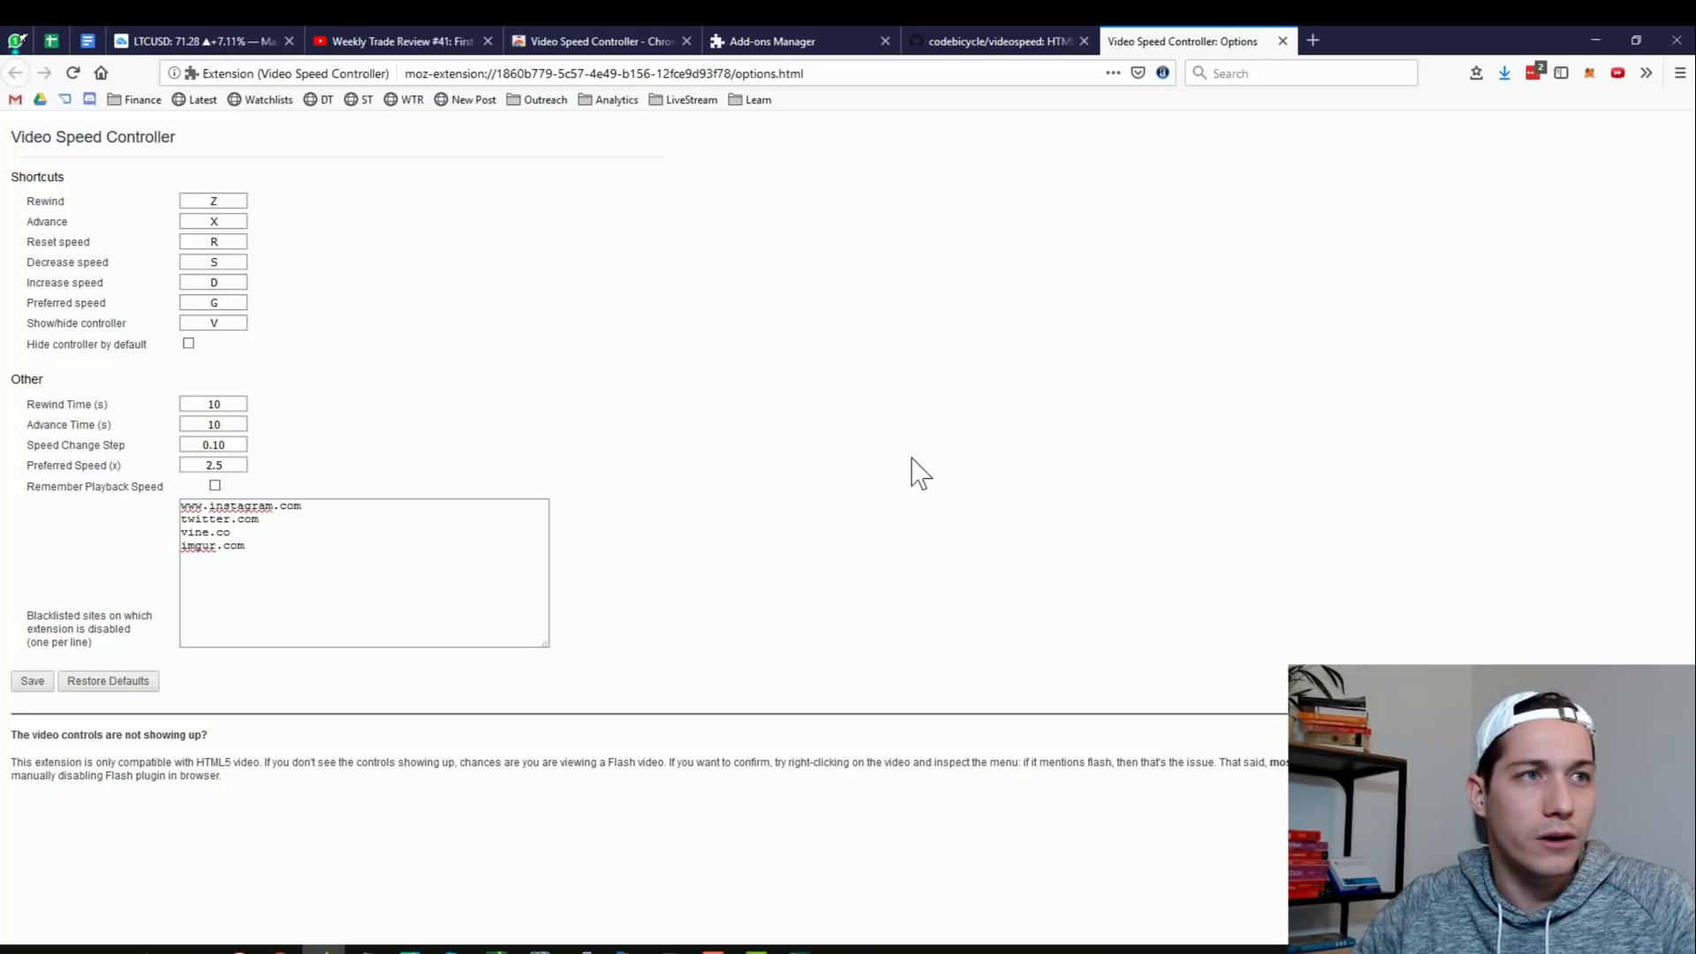